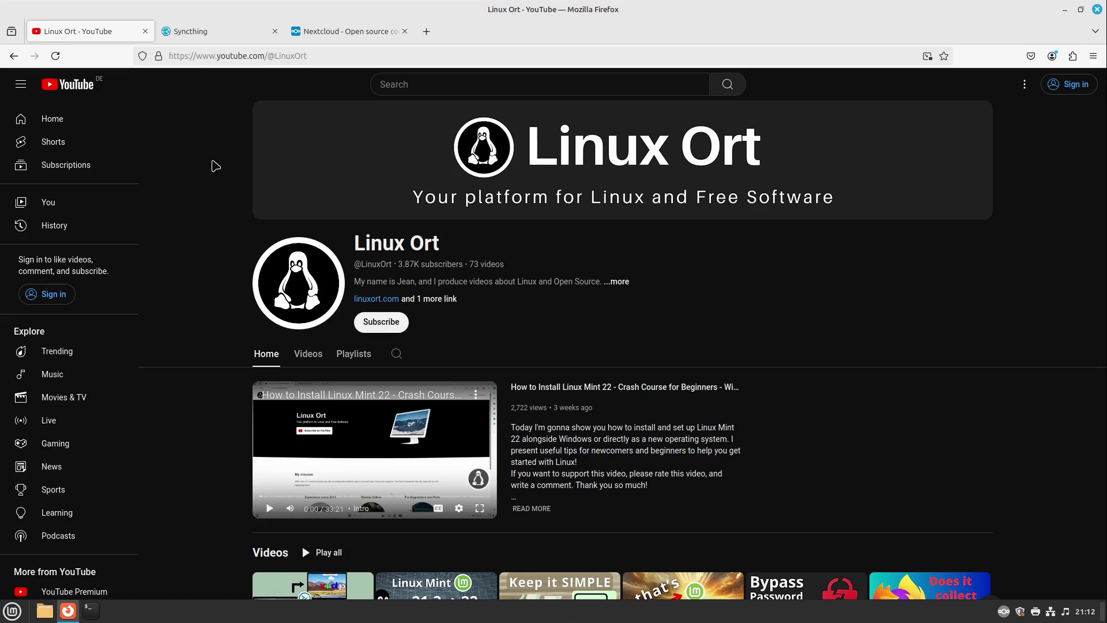
Switch Firefox to the Nextcloud tab showing the nextcloud.com homepage
{"action": "left_click", "coordinate": [379, 30]}
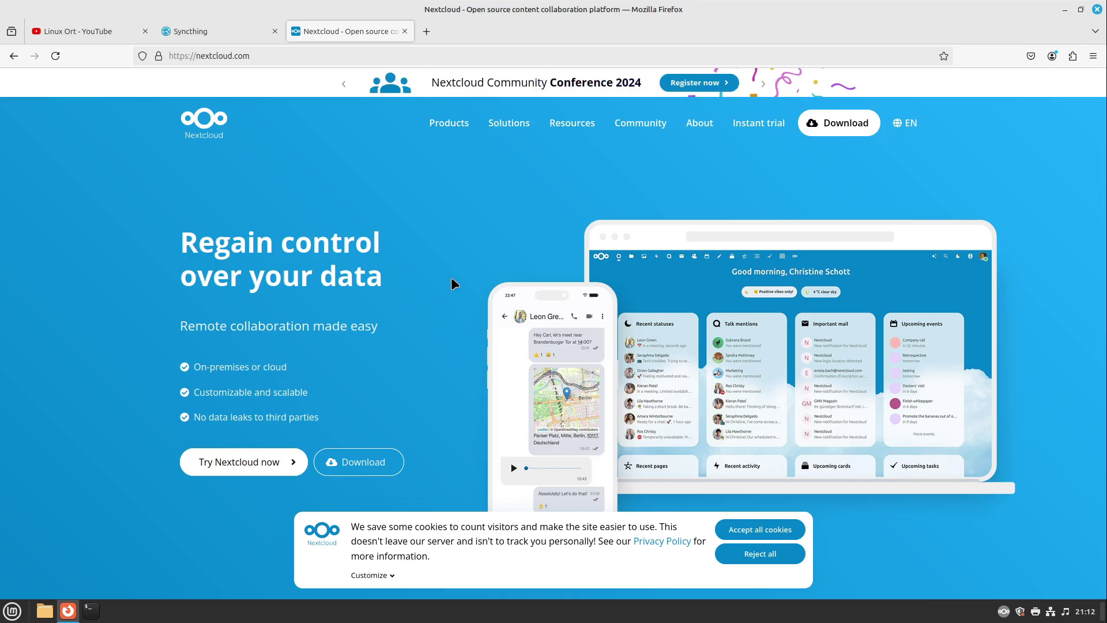
Go to the Syncthing website's Downloads page and browse the v1.27.10 builds
{"action": "left_click", "coordinate": [218, 29]}
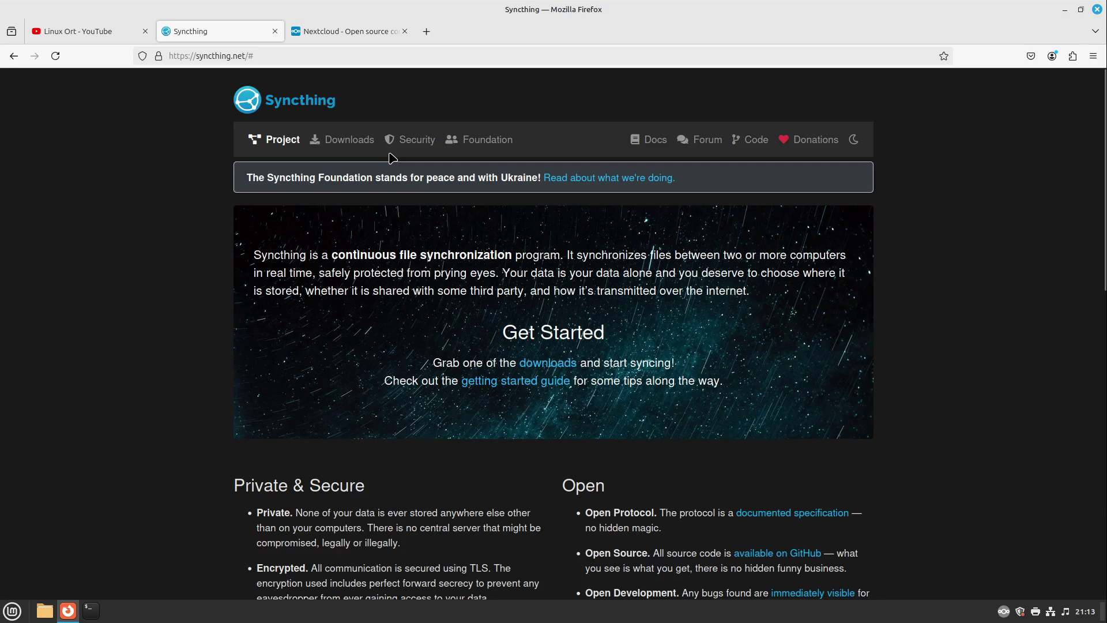
{"action": "left_click", "coordinate": [347, 141]}
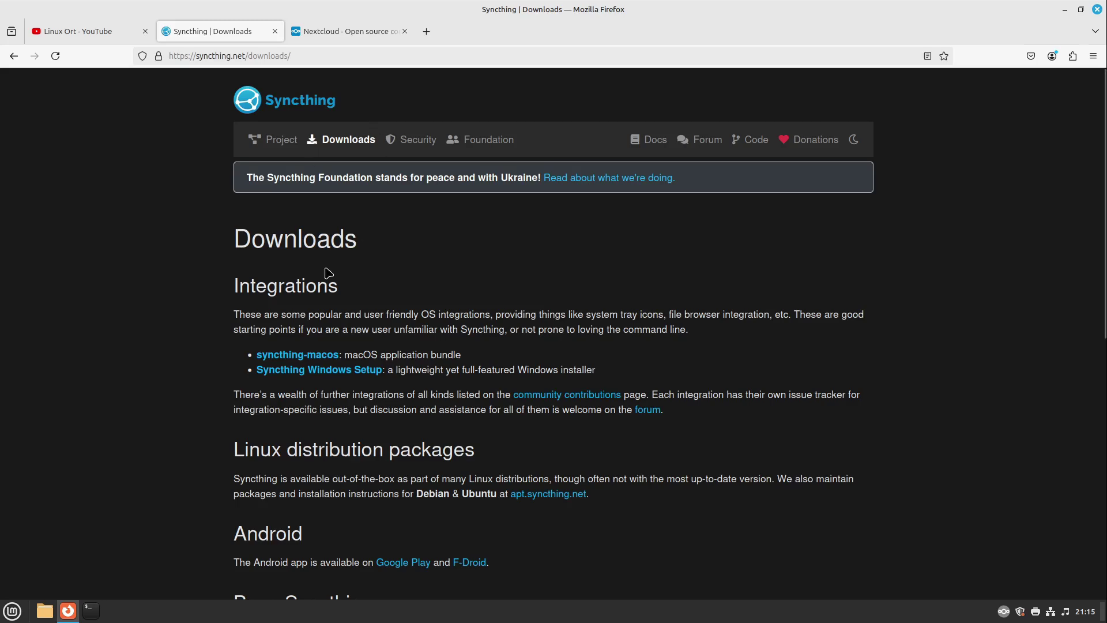
{"action": "scroll", "coordinate": [154, 306], "scroll_direction": "down", "scroll_amount": 7}
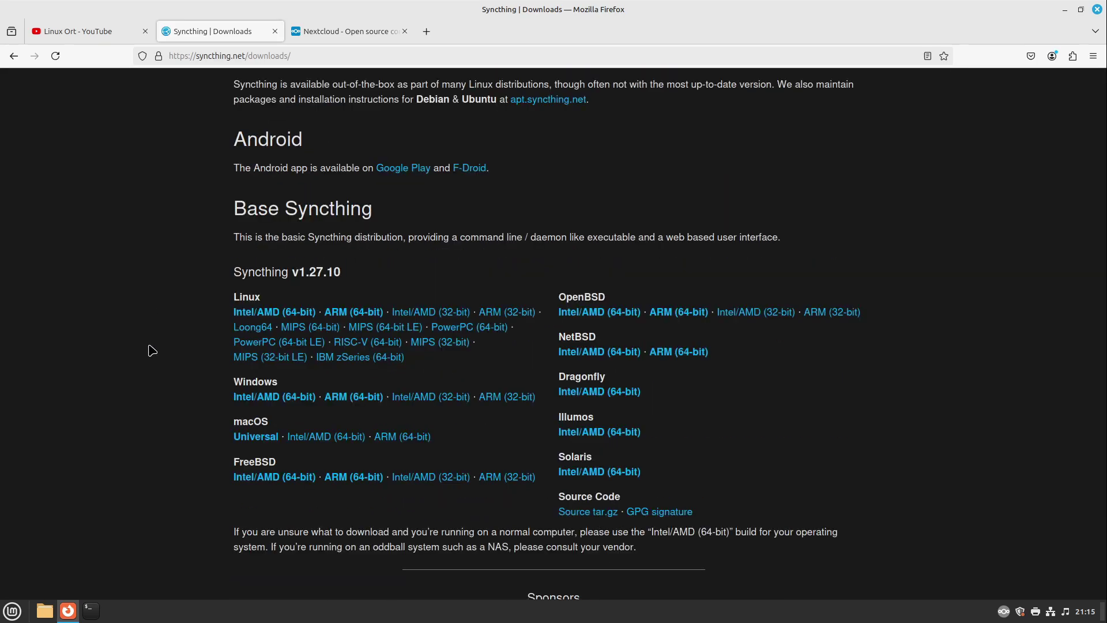
{"action": "scroll", "coordinate": [198, 237], "scroll_direction": "up", "scroll_amount": 4}
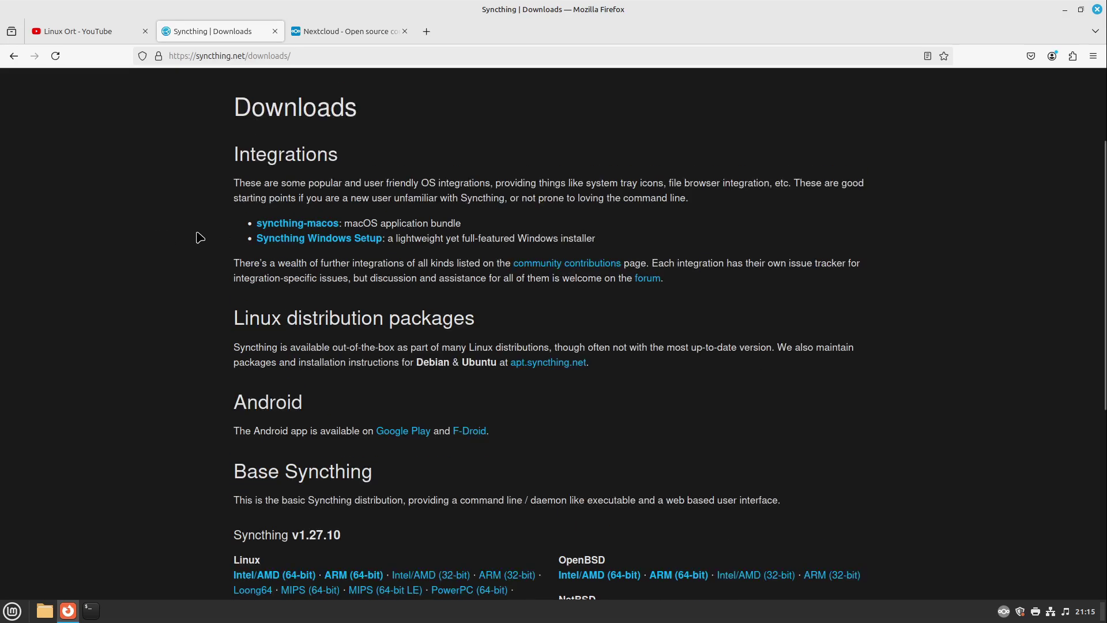
{"action": "scroll", "coordinate": [199, 237], "scroll_direction": "up", "scroll_amount": 1}
{"action": "scroll", "coordinate": [893, 167], "scroll_direction": "up", "scroll_amount": 1}
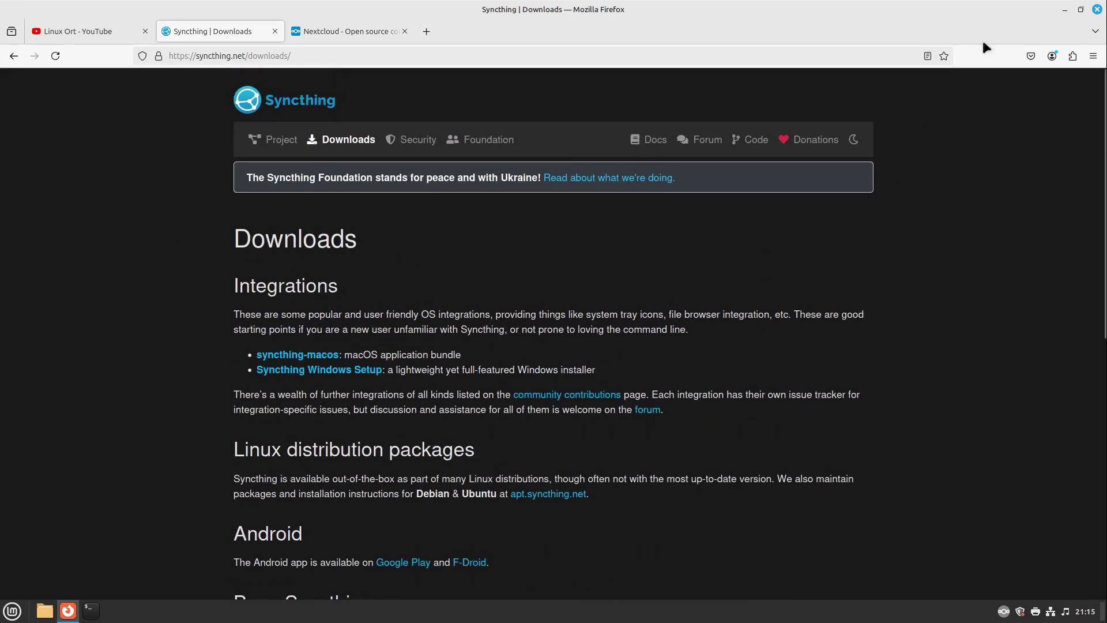
Minimize Firefox, switch desktops and launch Linux Assistant from the Mint menu
{"action": "left_click", "coordinate": [1065, 10]}
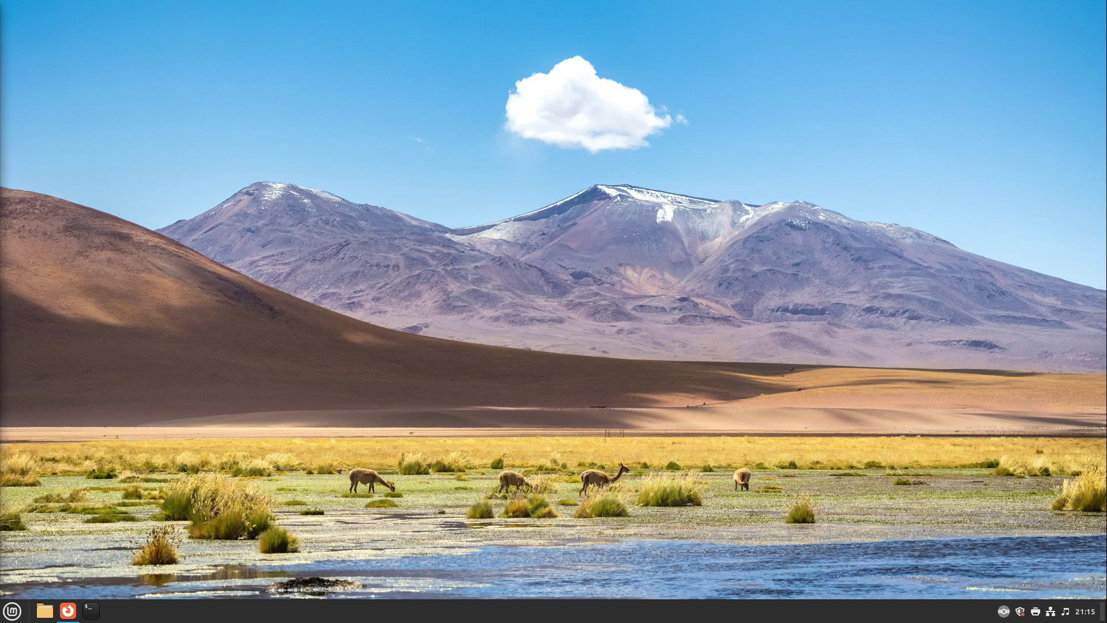
{"action": "key", "text": "ctrl+alt+Right"}
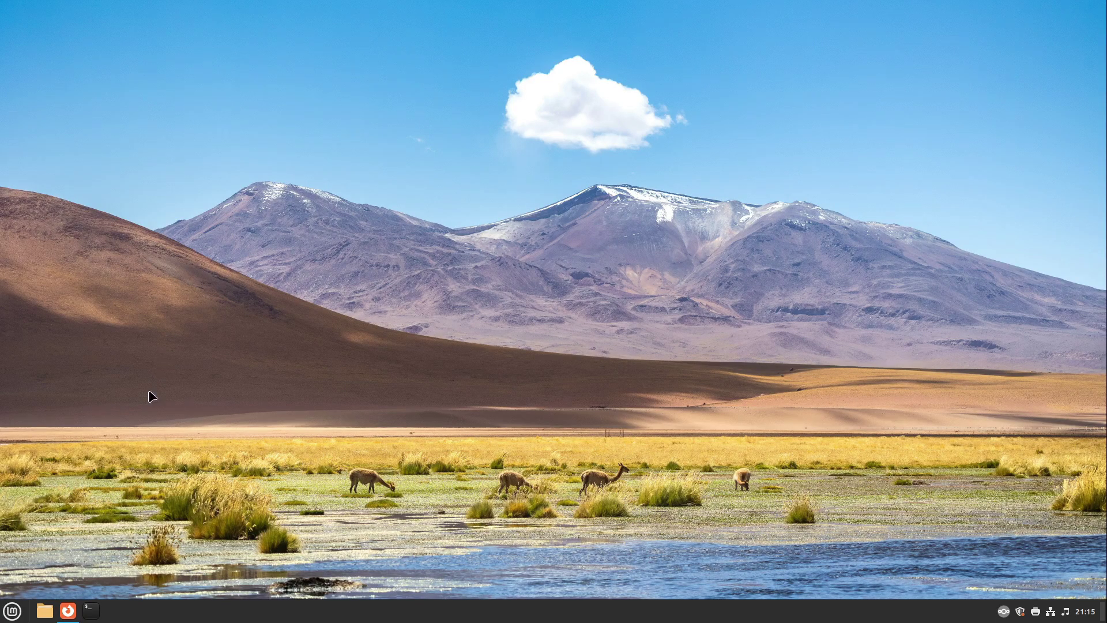
{"action": "left_click", "coordinate": [14, 615]}
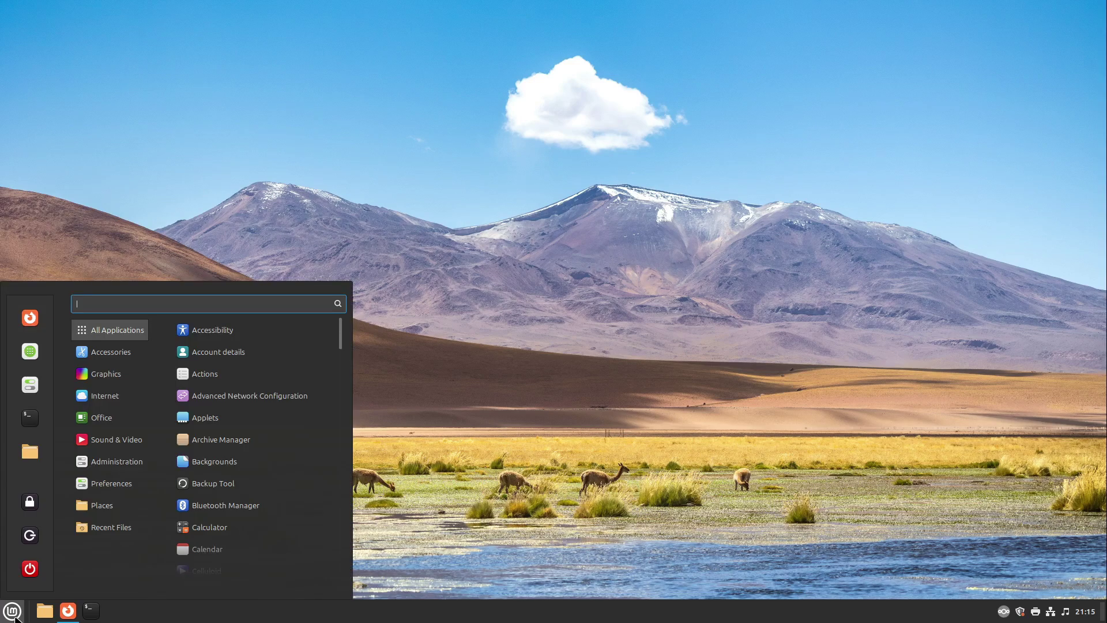
{"action": "type", "text": "linux"}
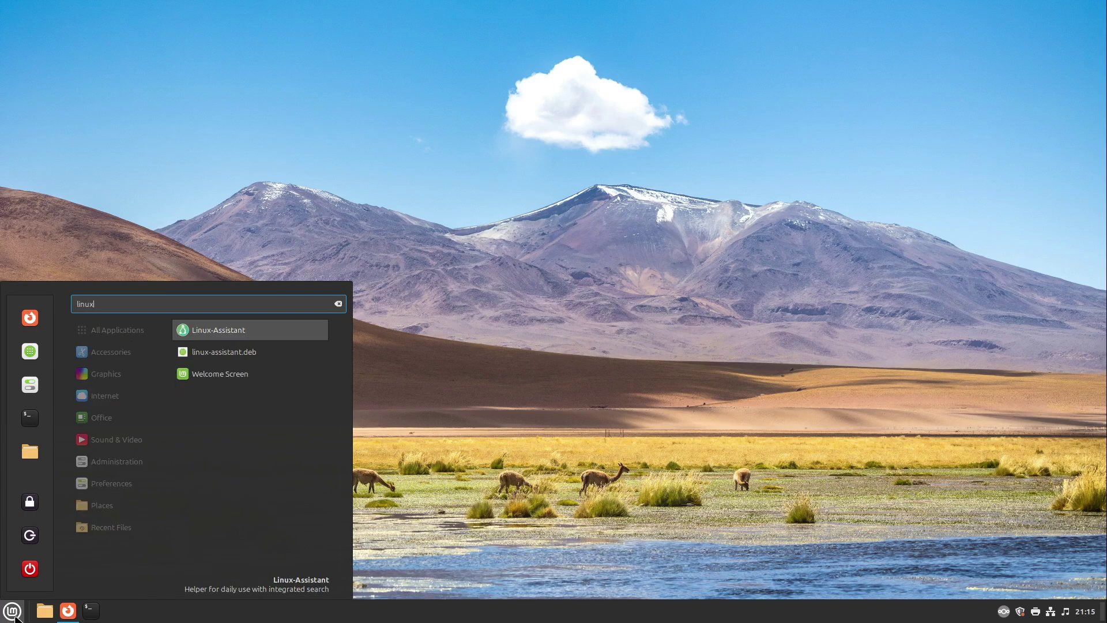
{"action": "key", "text": "Return"}
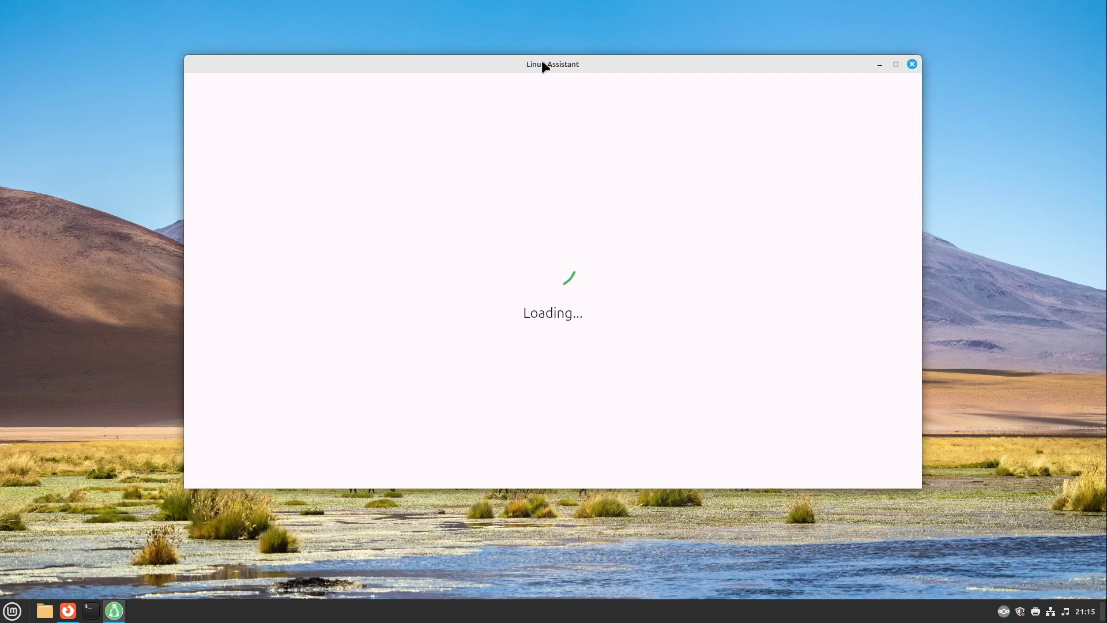
{"action": "left_click_drag", "start_coordinate": [542, 65], "coordinate": [566, 98]}
Search for syncthing and install syncthing-gtk via apt, authenticating with the password
{"action": "type", "text": "syncthing"}
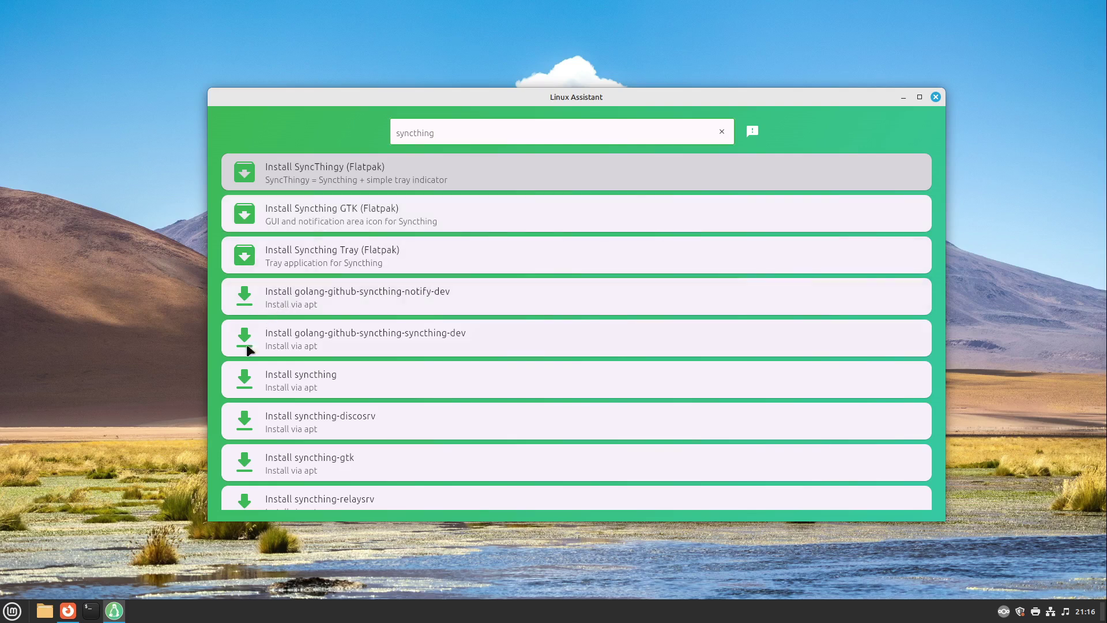
{"action": "left_click", "coordinate": [316, 466]}
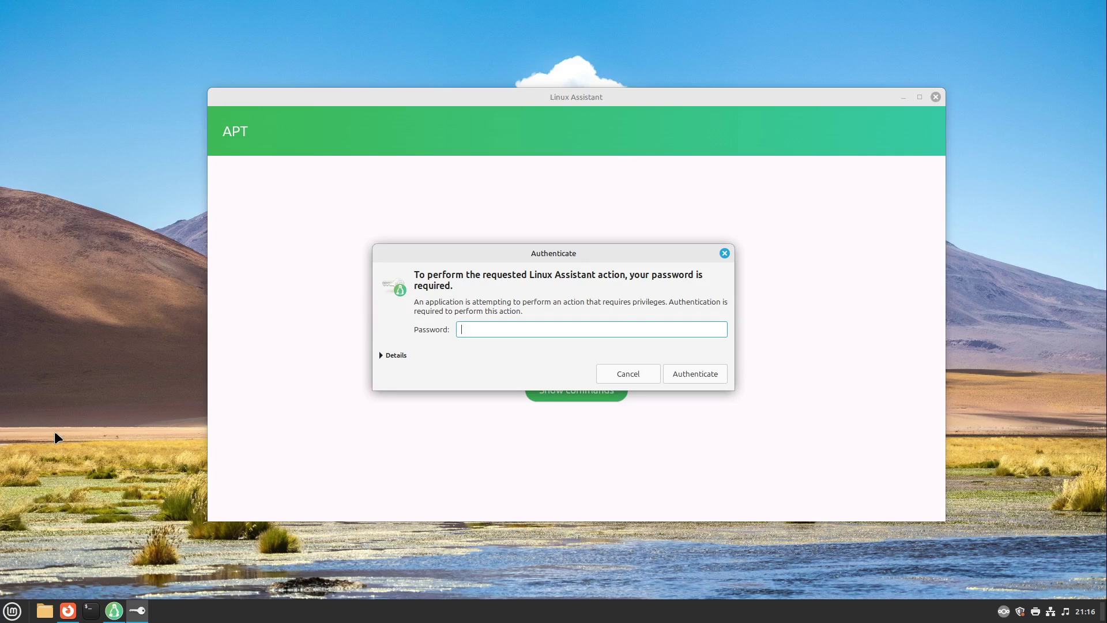
{"action": "type", "text": "••"}
{"action": "key", "text": "Return"}
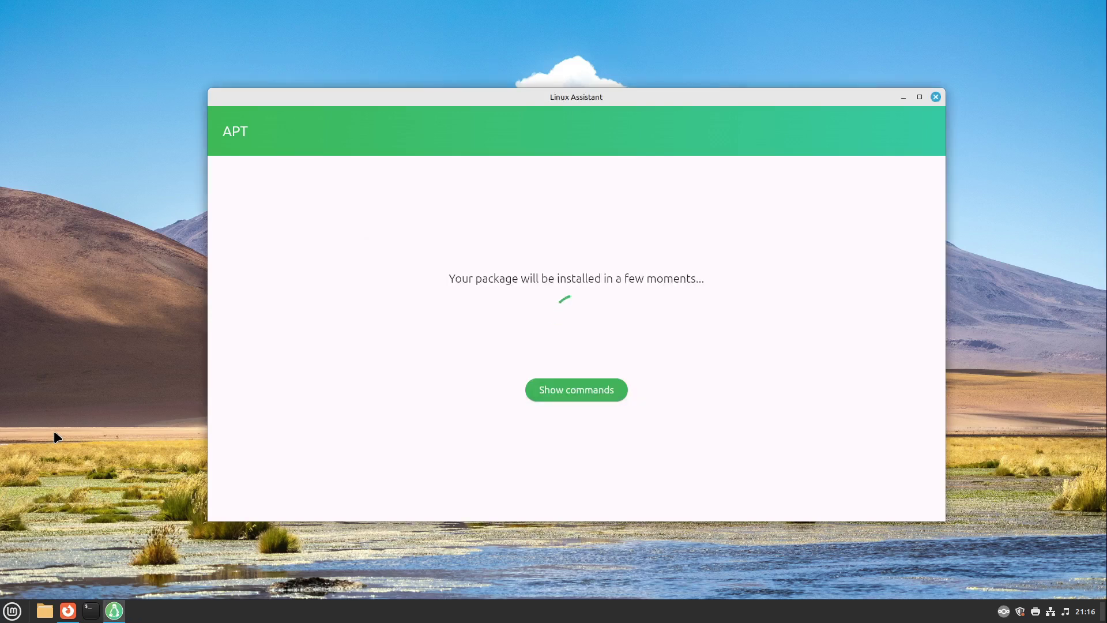
{"action": "key", "text": "ctrl+alt+t"}
Type 'sudo apt install syncthing-gtk' in an enlarged terminal, then close Terminal and Linux Assistant
{"action": "key", "text": "ctrl+plus"}
{"action": "key", "text": "ctrl+plus"}
{"action": "key", "text": "ctrl+plus"}
{"action": "key", "text": "ctrl+plus"}
{"action": "type", "text": "sudo apt"}
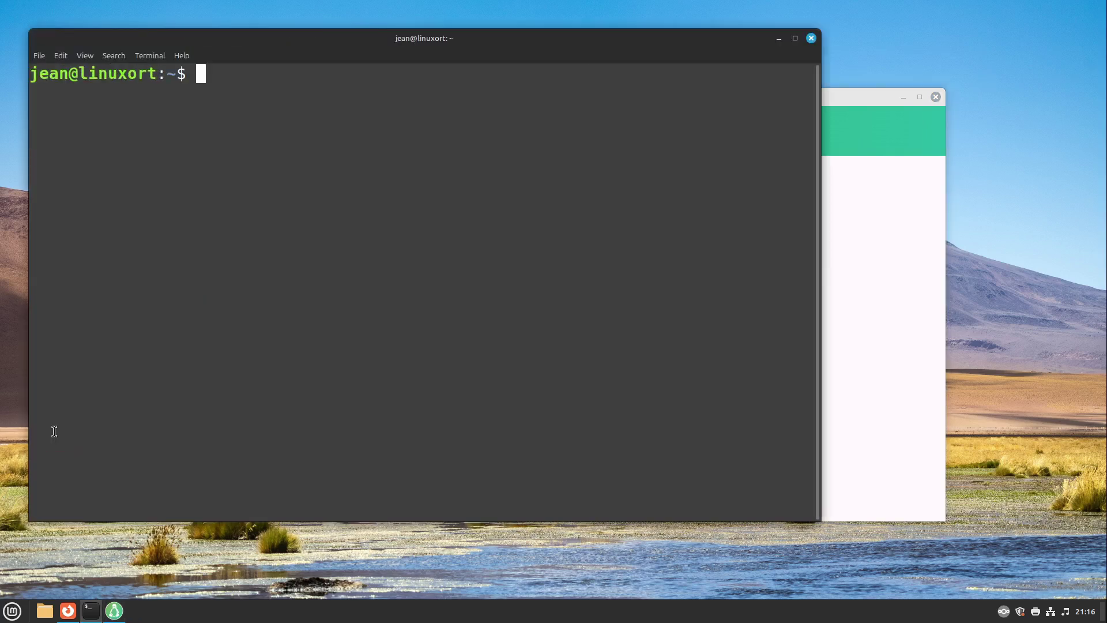
{"action": "type", "text": " install "}
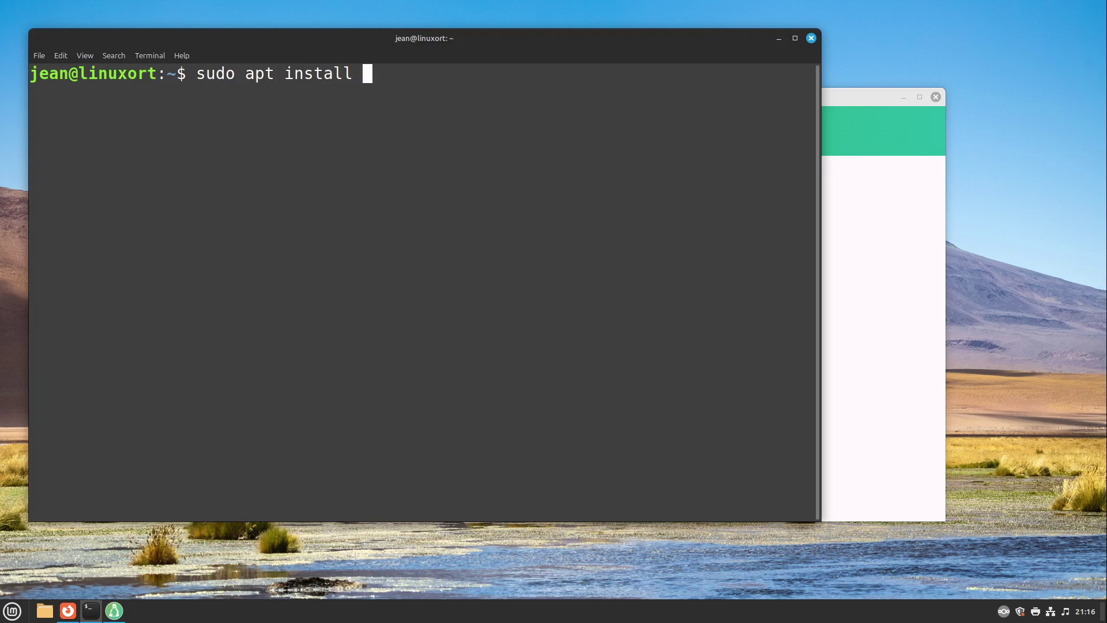
{"action": "type", "text": "syncthing-d"}
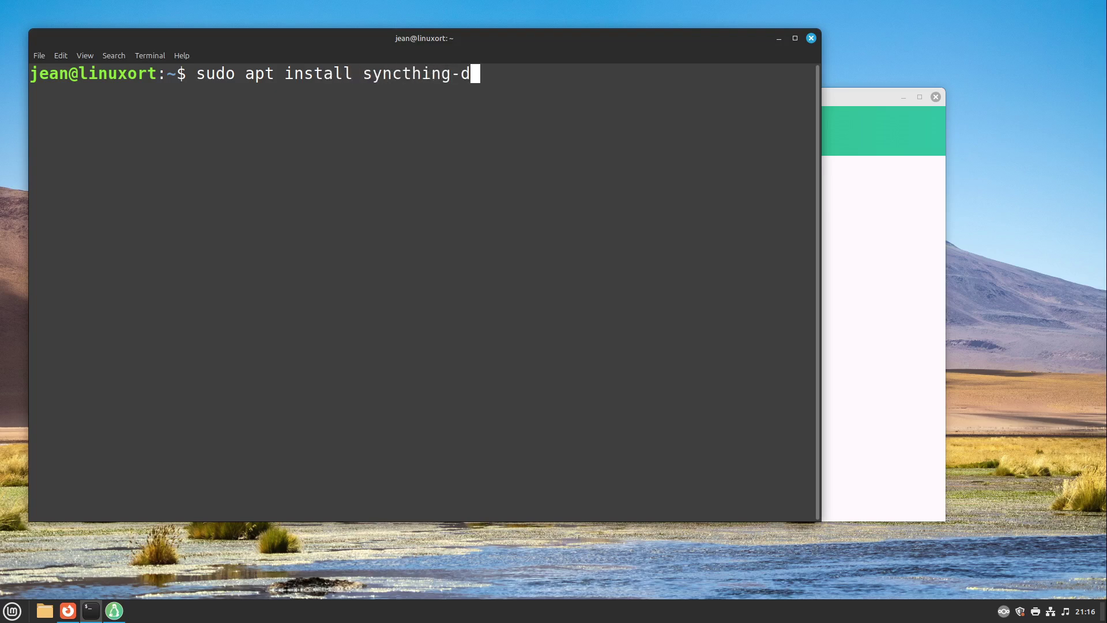
{"action": "key", "text": "BackSpace"}
{"action": "type", "text": "gtk"}
{"action": "left_click", "coordinate": [811, 38]}
{"action": "left_click", "coordinate": [935, 97]}
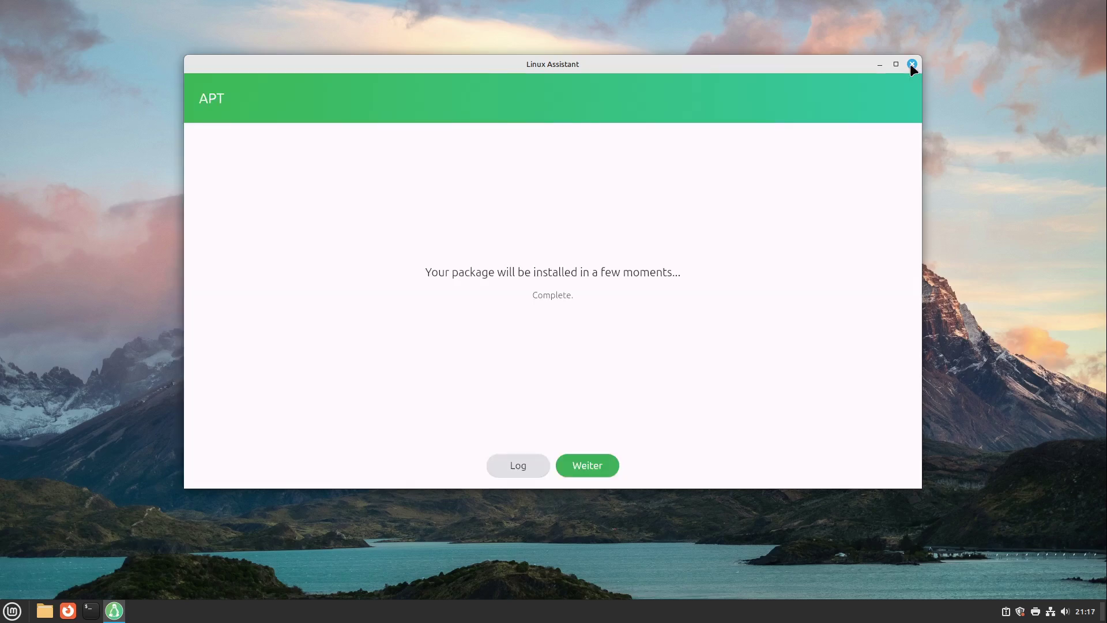
Launch Syncthing GTK and finish its setup wizard with the web interface on localhost only
{"action": "left_click", "coordinate": [911, 65]}
{"action": "left_click", "coordinate": [12, 612]}
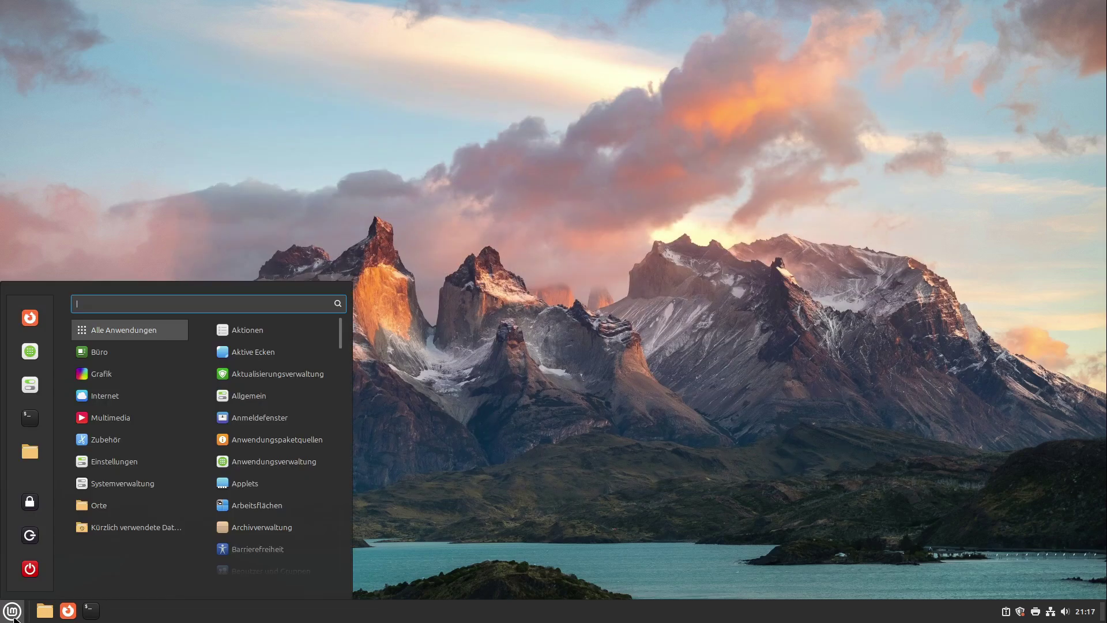
{"action": "type", "text": "synd"}
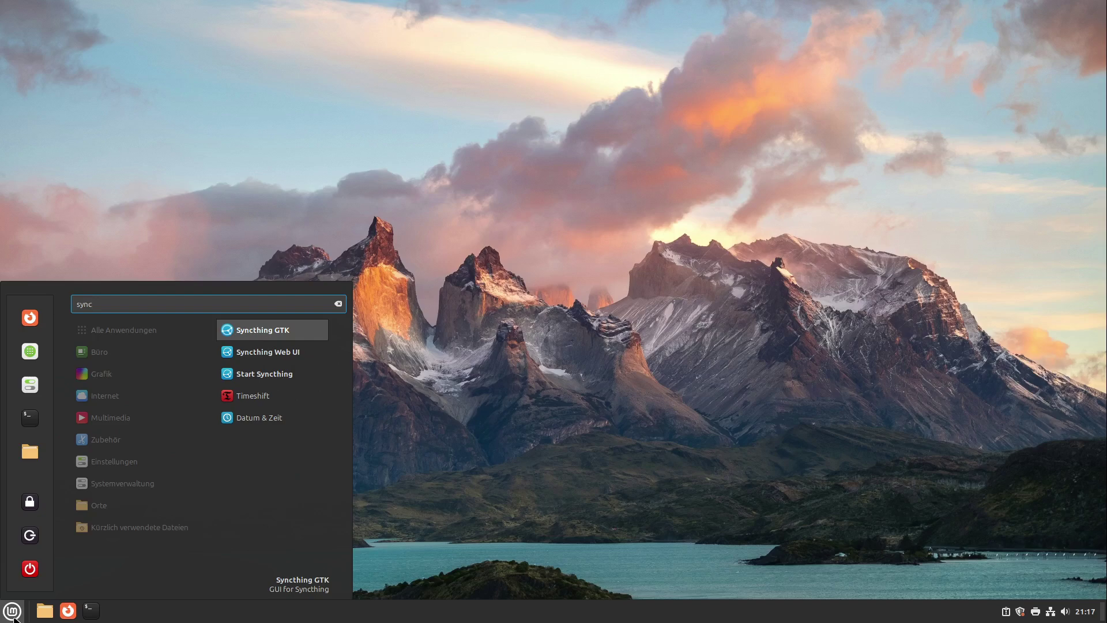
{"action": "key", "text": "Return"}
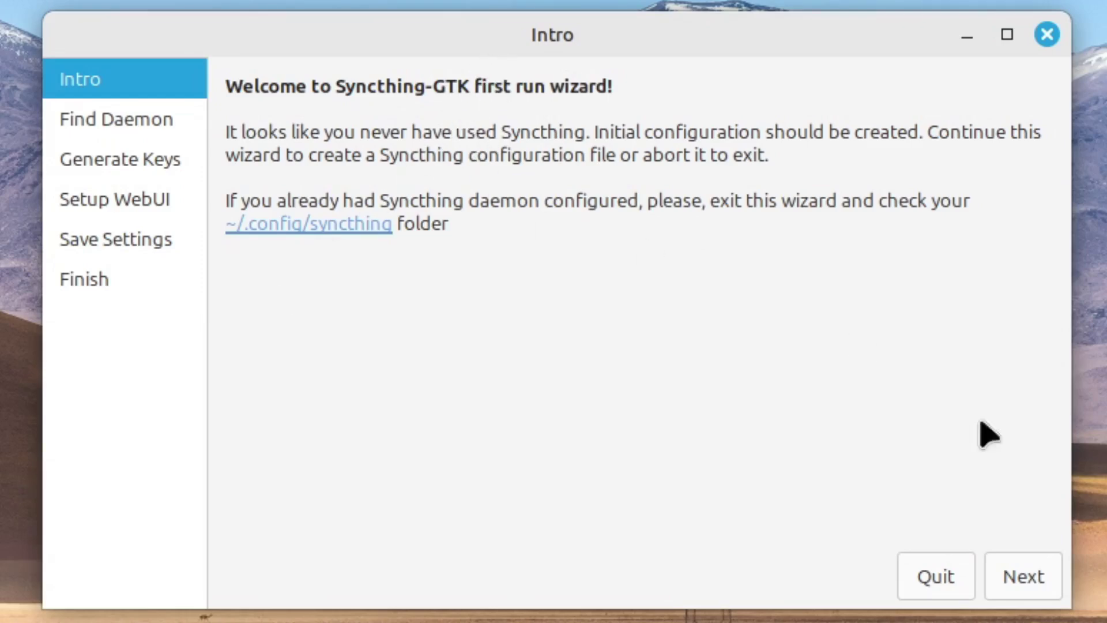
{"action": "left_click", "coordinate": [1044, 583]}
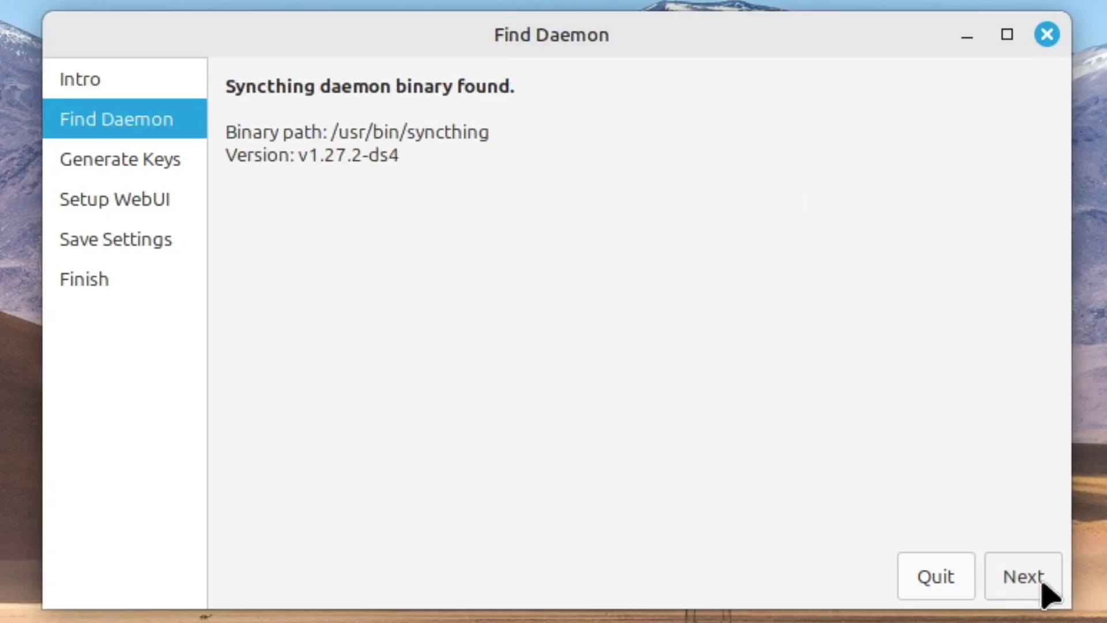
{"action": "left_click", "coordinate": [1032, 582]}
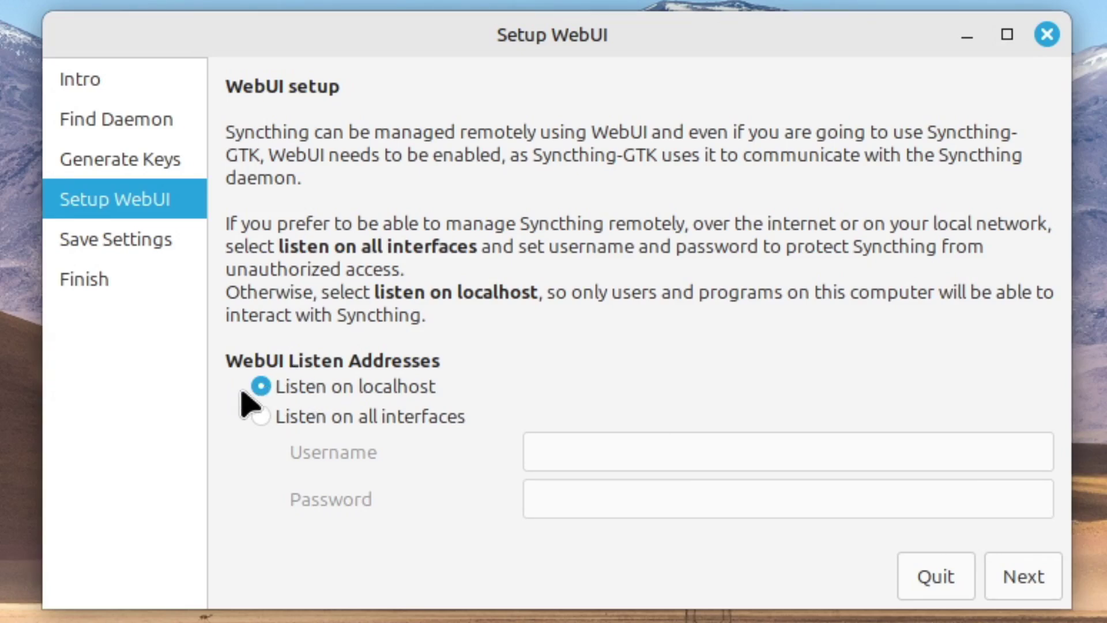
{"action": "left_click", "coordinate": [1024, 576]}
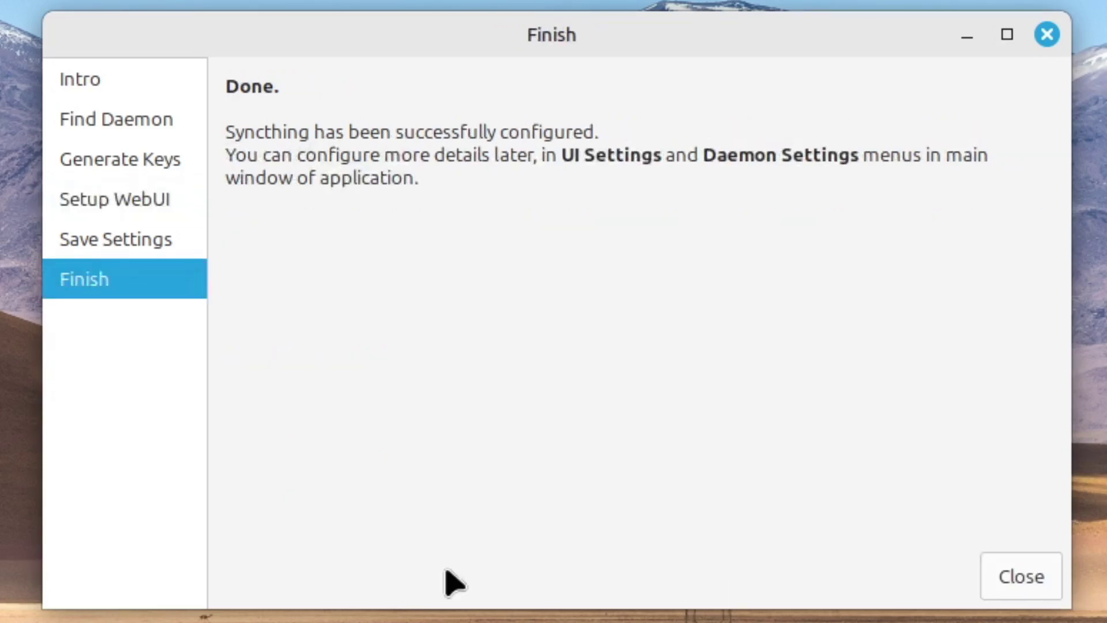
{"action": "left_click", "coordinate": [1006, 575]}
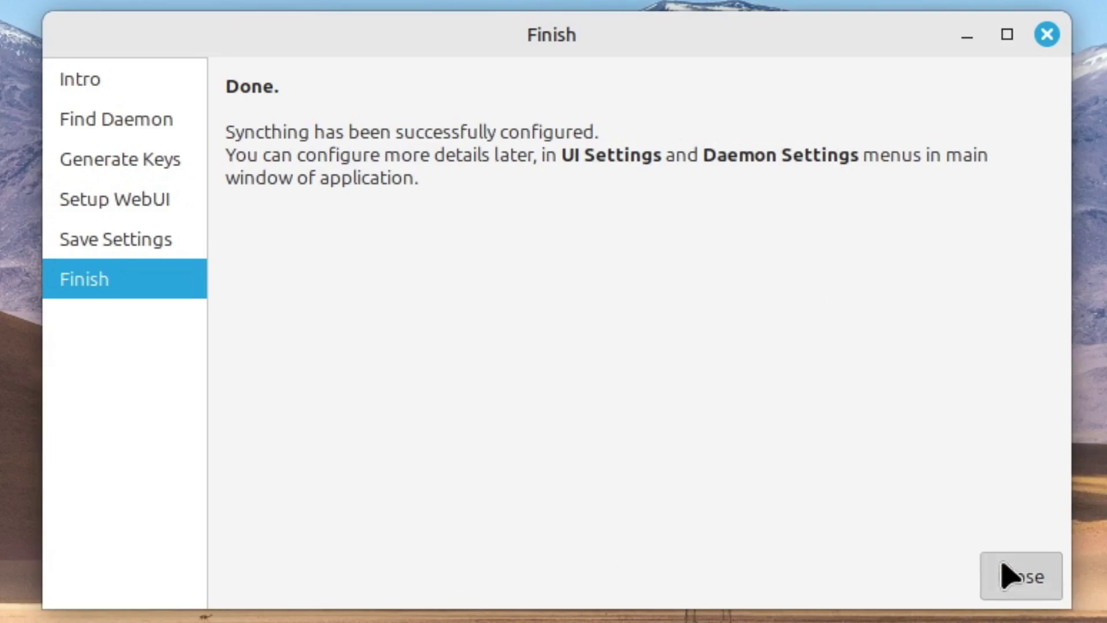
Center the Syncthing-GTK window, allow anonymous usage reporting and expand Default Folder
{"action": "left_click_drag", "start_coordinate": [306, 91], "coordinate": [613, 114]}
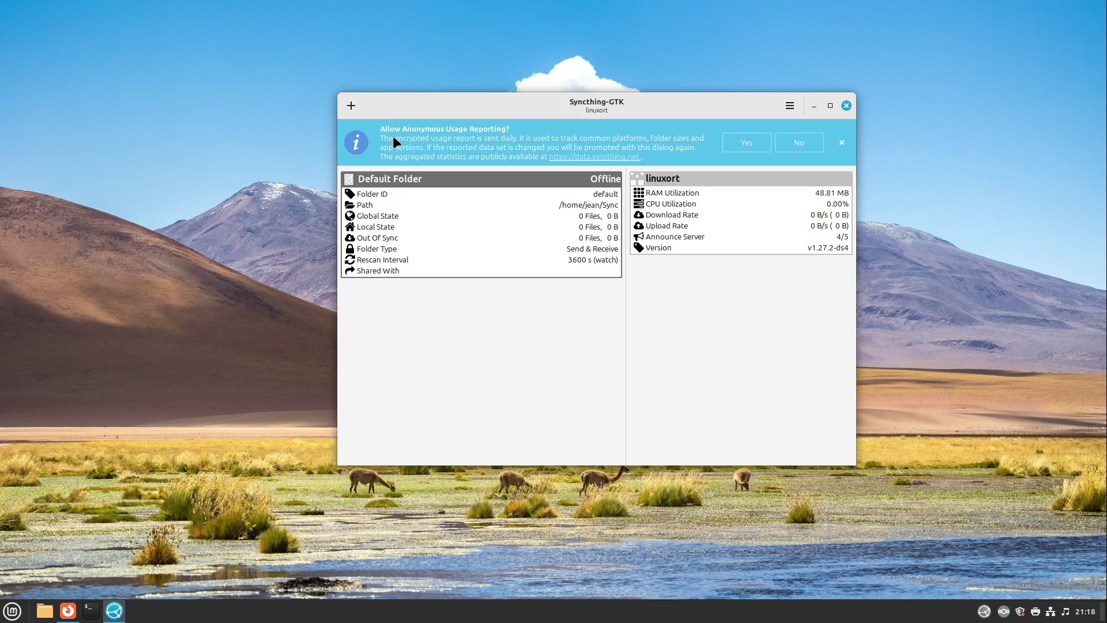
{"action": "left_click", "coordinate": [740, 145]}
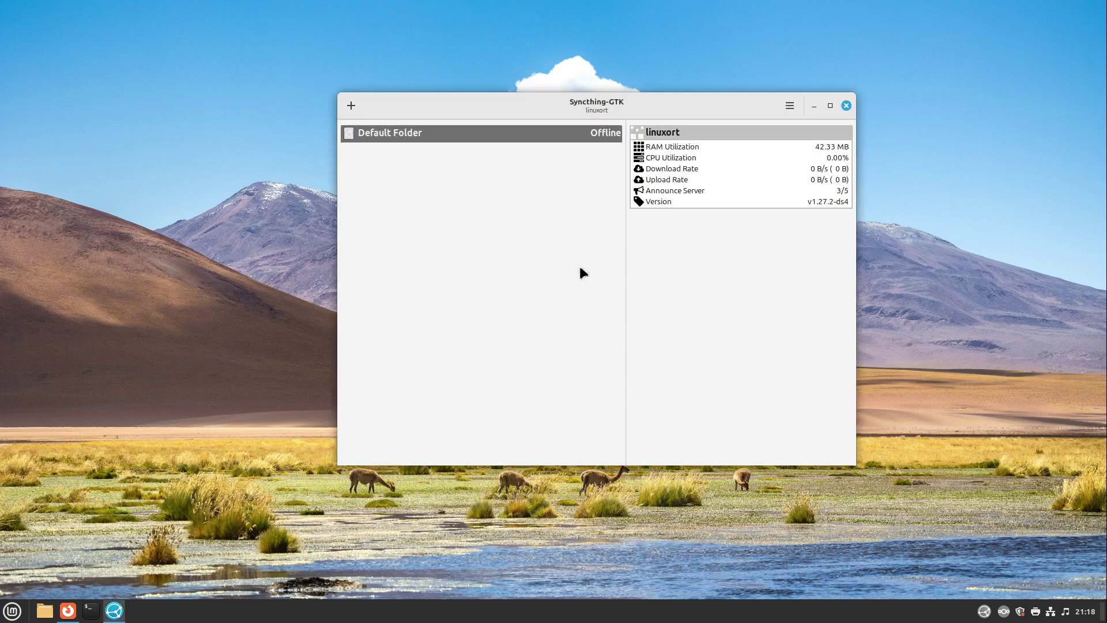
{"action": "left_click", "coordinate": [563, 137]}
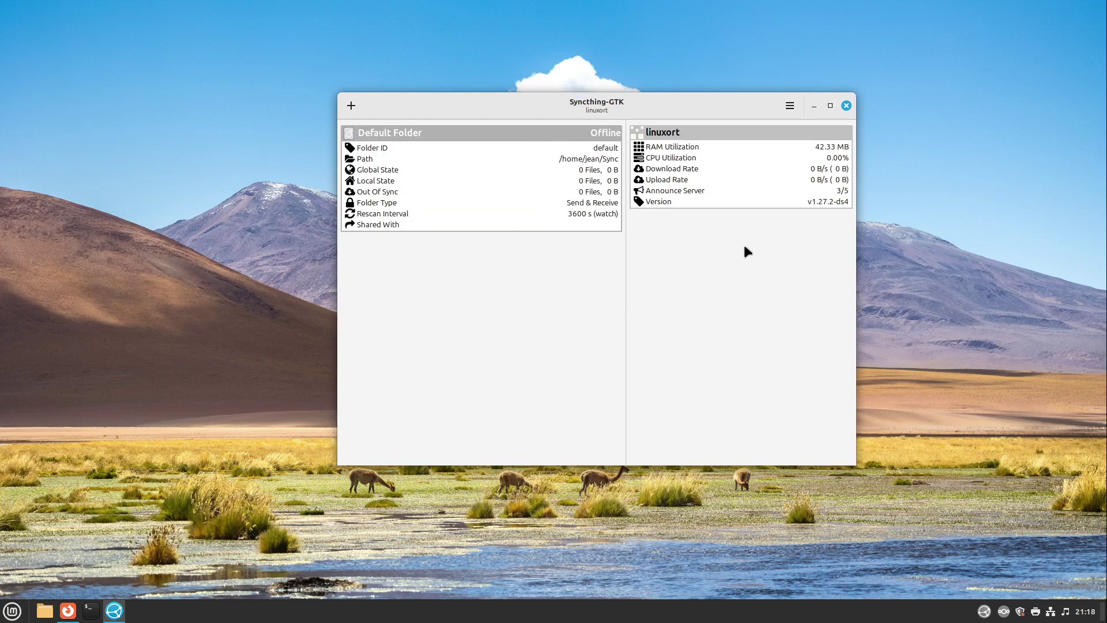
Complete the Syncthing-GTK first-run wizard on the German Mint machine
{"action": "key", "text": "ctrl+alt+Down"}
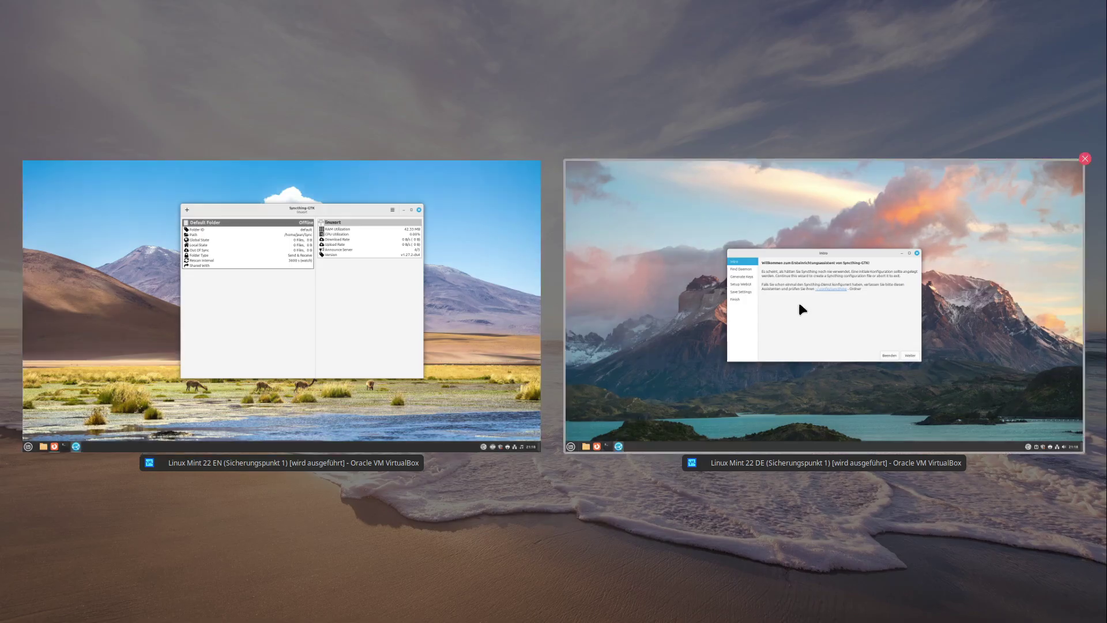
{"action": "left_click", "coordinate": [800, 305]}
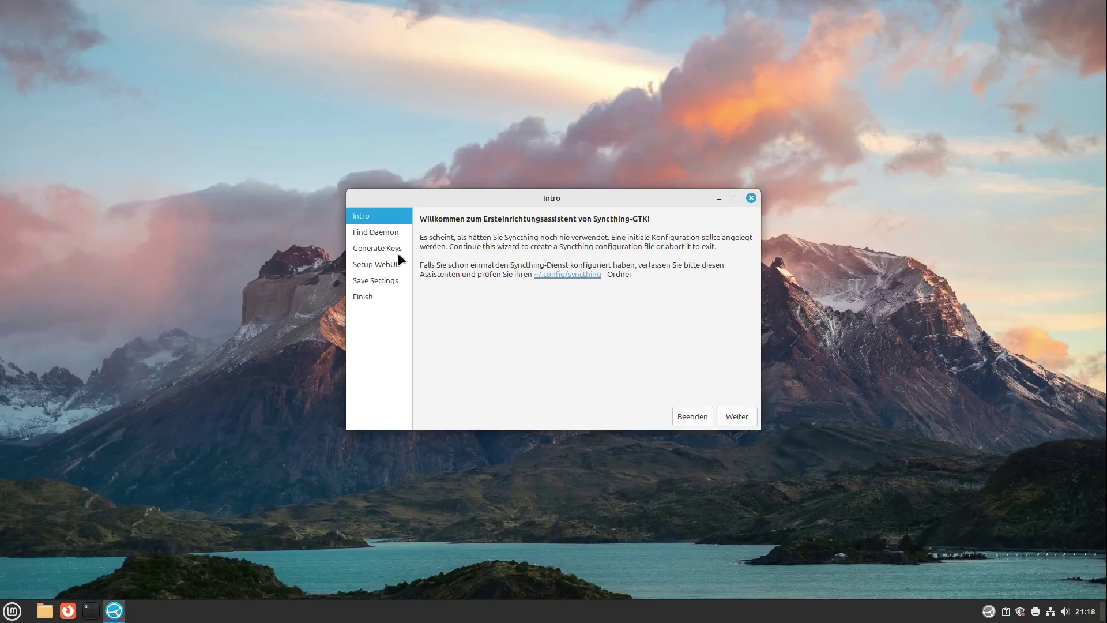
{"action": "left_click", "coordinate": [736, 417]}
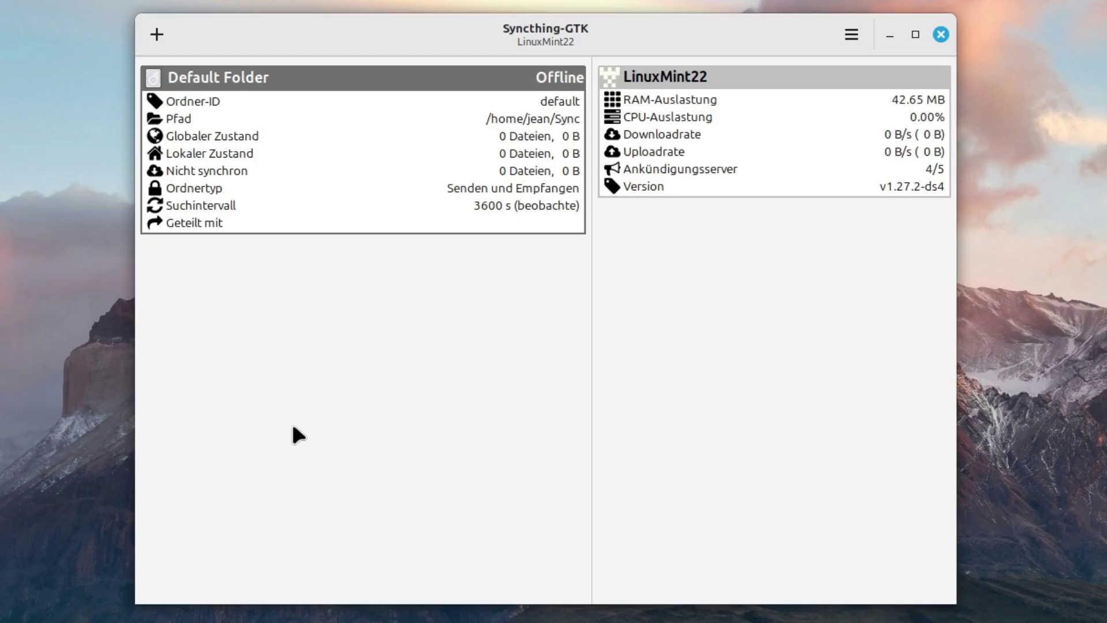
Display the German machine's device ID and QR code via ☰ > Show ID
{"action": "left_click", "coordinate": [847, 33]}
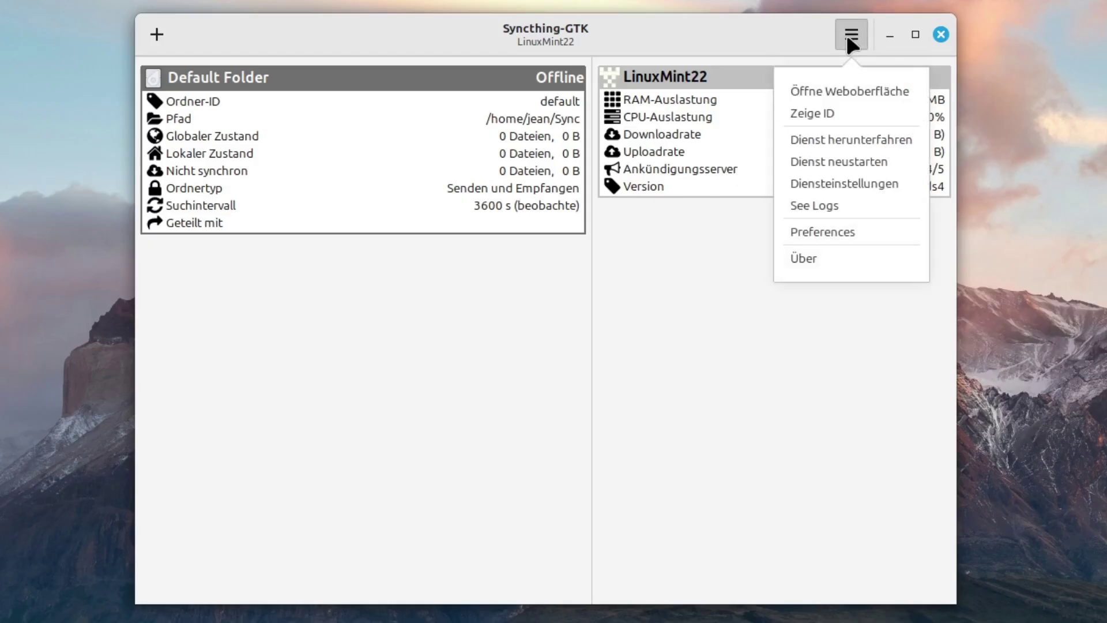
{"action": "left_click", "coordinate": [831, 112]}
{"action": "key", "text": "Escape"}
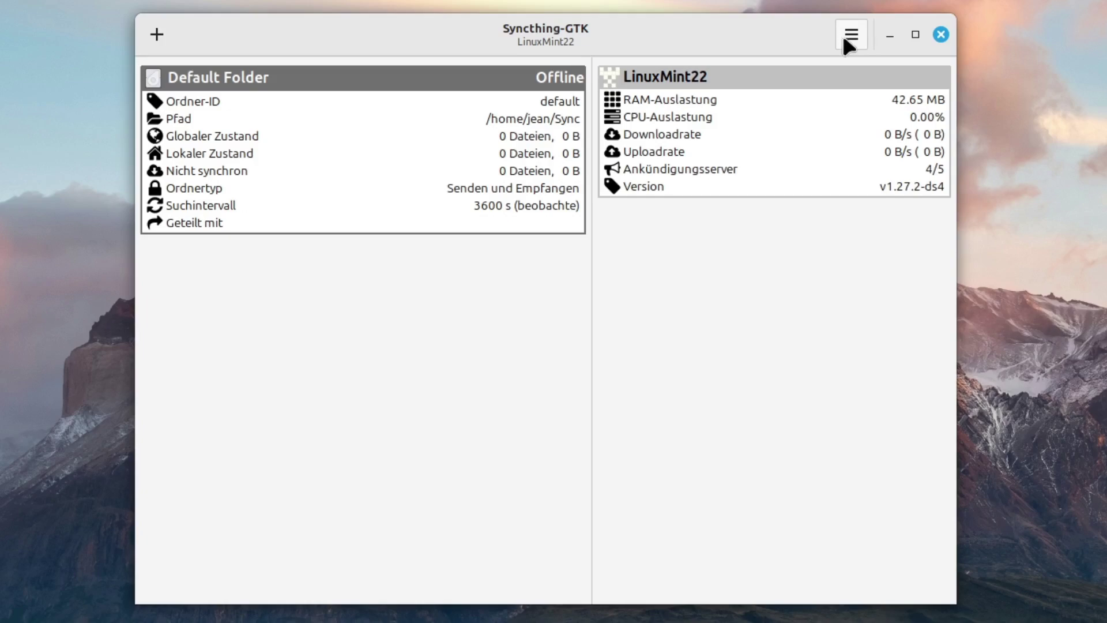
{"action": "left_click", "coordinate": [847, 35]}
{"action": "left_click", "coordinate": [828, 113]}
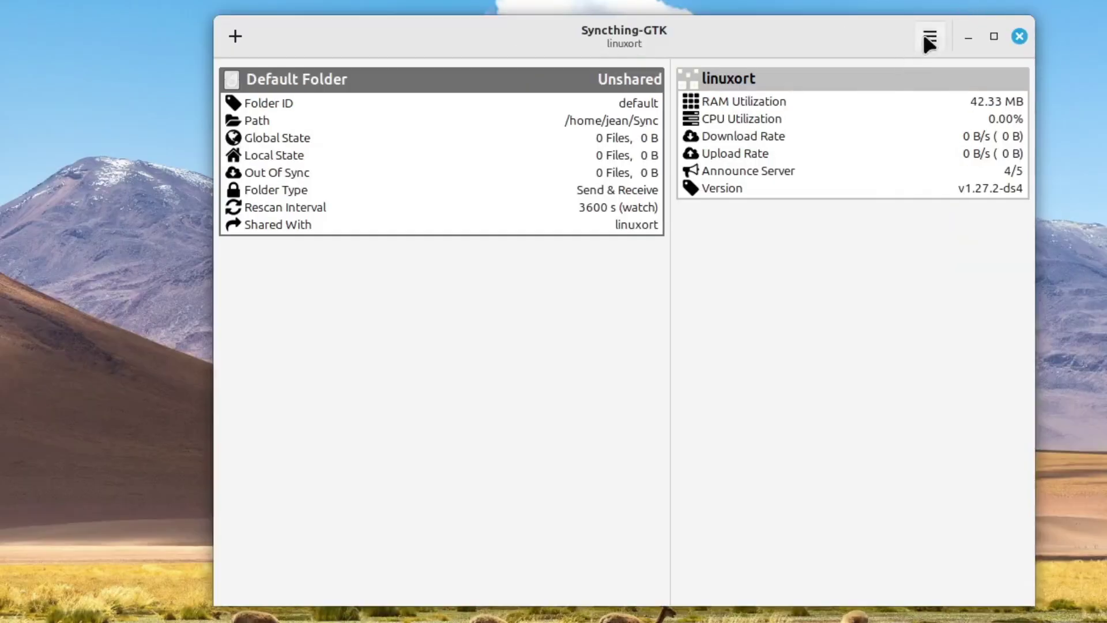
Show linuxort's device ID and QR code, then bring up the add folder/device choices
{"action": "left_click", "coordinate": [929, 36]}
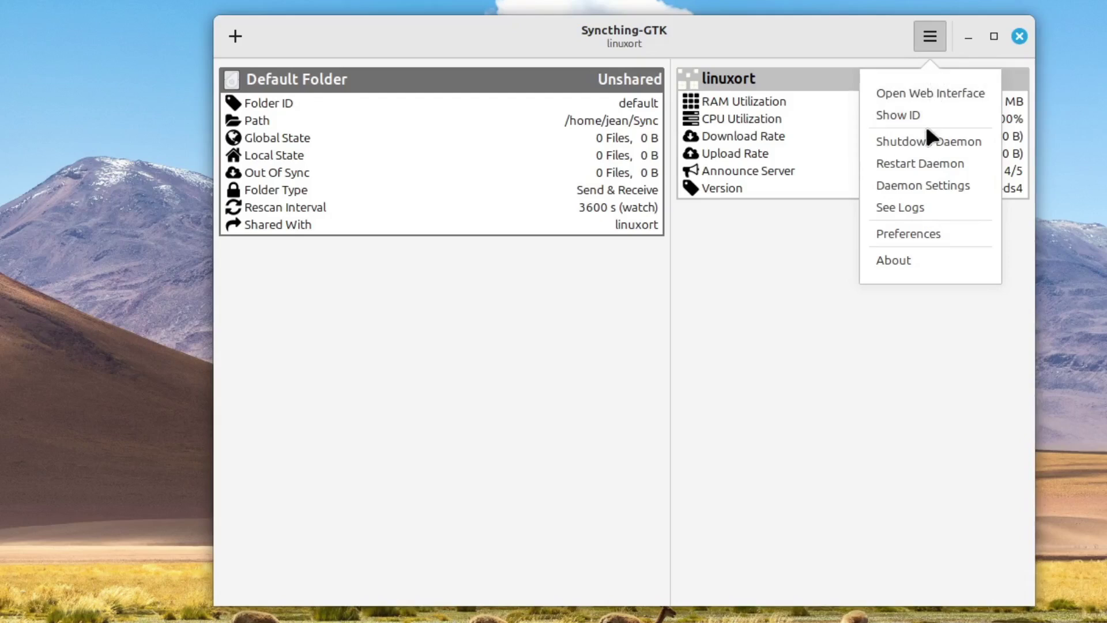
{"action": "left_click", "coordinate": [924, 117]}
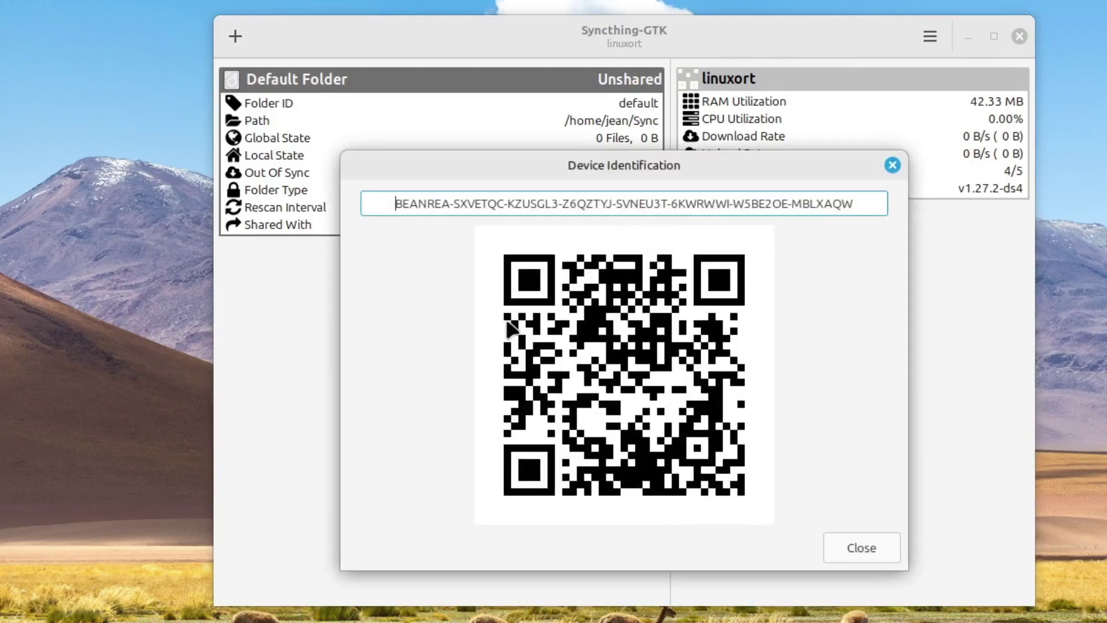
{"action": "left_click", "coordinate": [892, 166]}
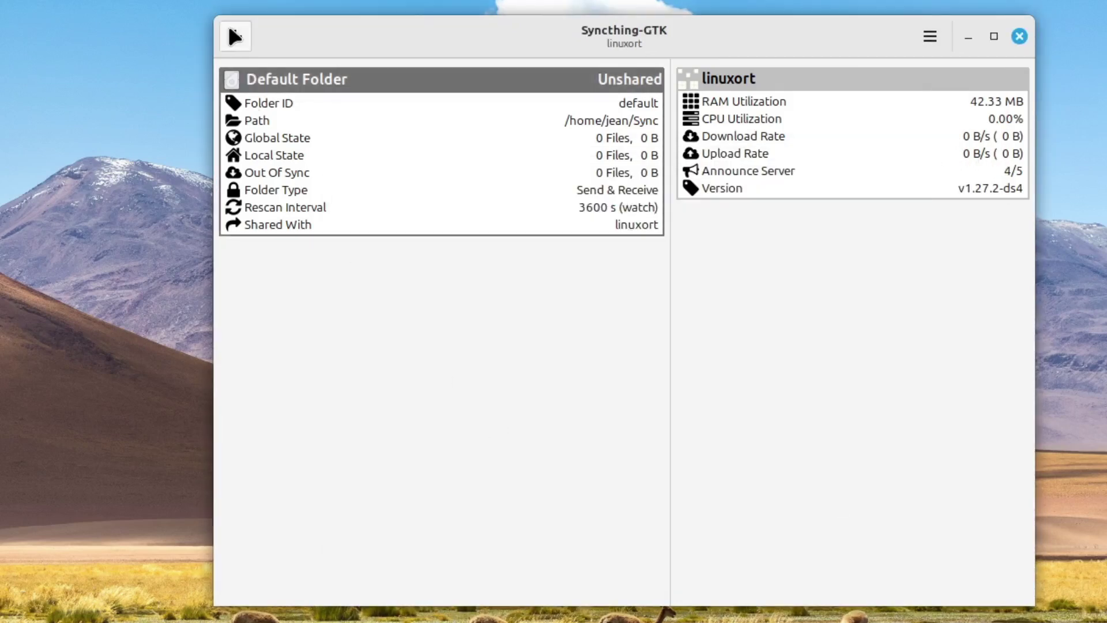
{"action": "left_click", "coordinate": [234, 37]}
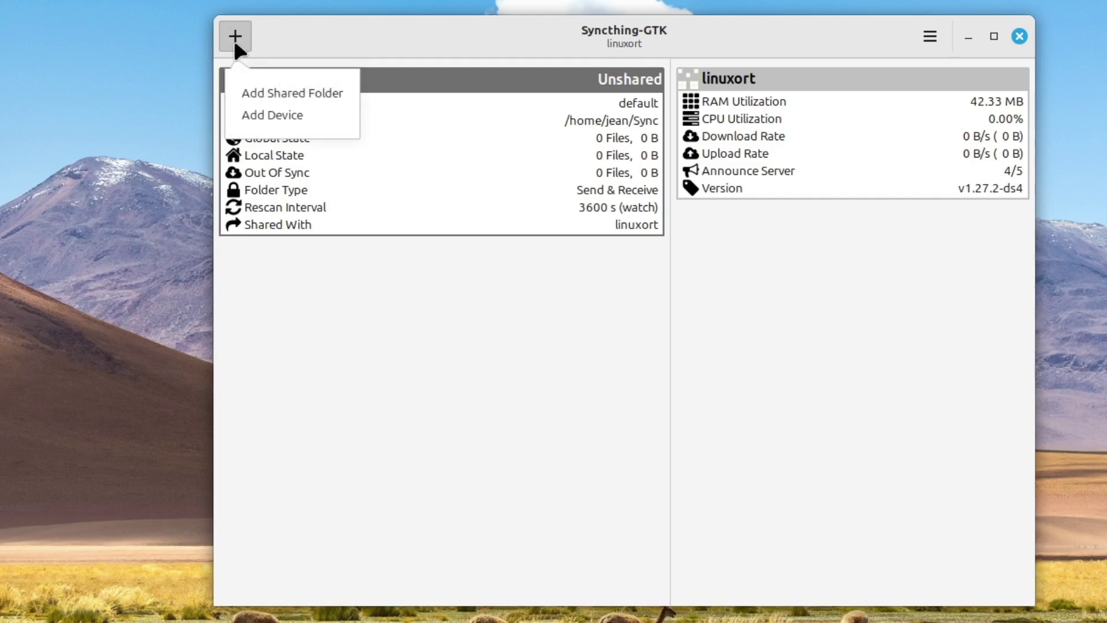
Add a new device on linuxort, pasting the other machine's device ID
{"action": "left_click", "coordinate": [265, 115]}
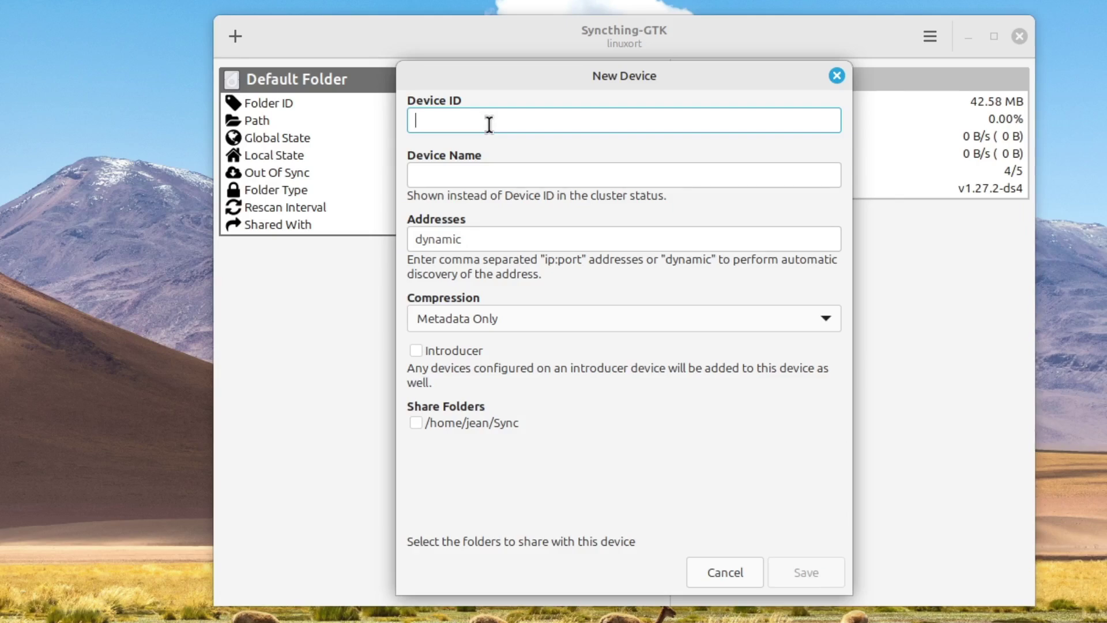
{"action": "type", "text": "A6-BCVHHWF-MOBOONN-FL7ERFG-Q5STQE2-SZ7KRG2-OMIDPXR-BF2COQT"}
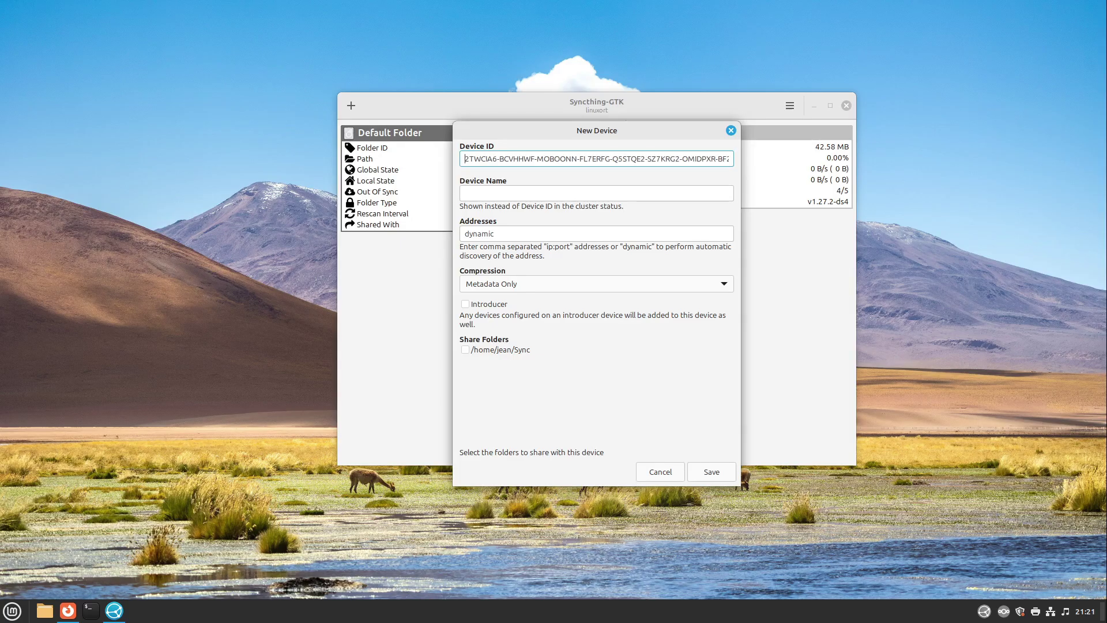
{"action": "key", "text": "ctrl+a"}
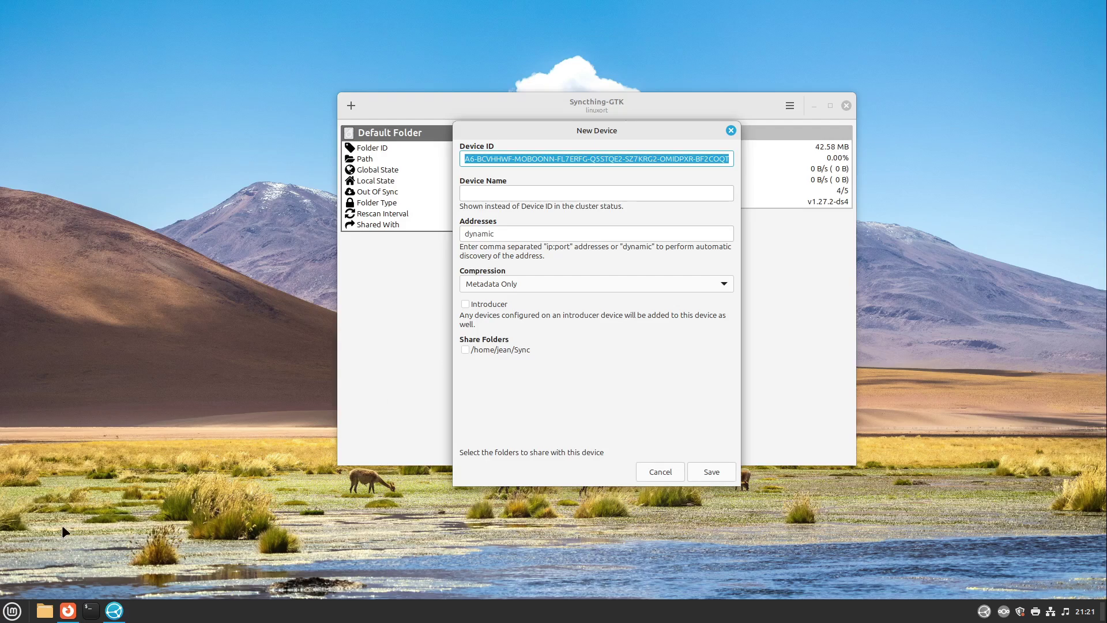
{"action": "left_click", "coordinate": [11, 610]}
Paste the device ID into a new Text Editor document, enlarged, and inspect the character before 'QT'
{"action": "type", "text": "tex"}
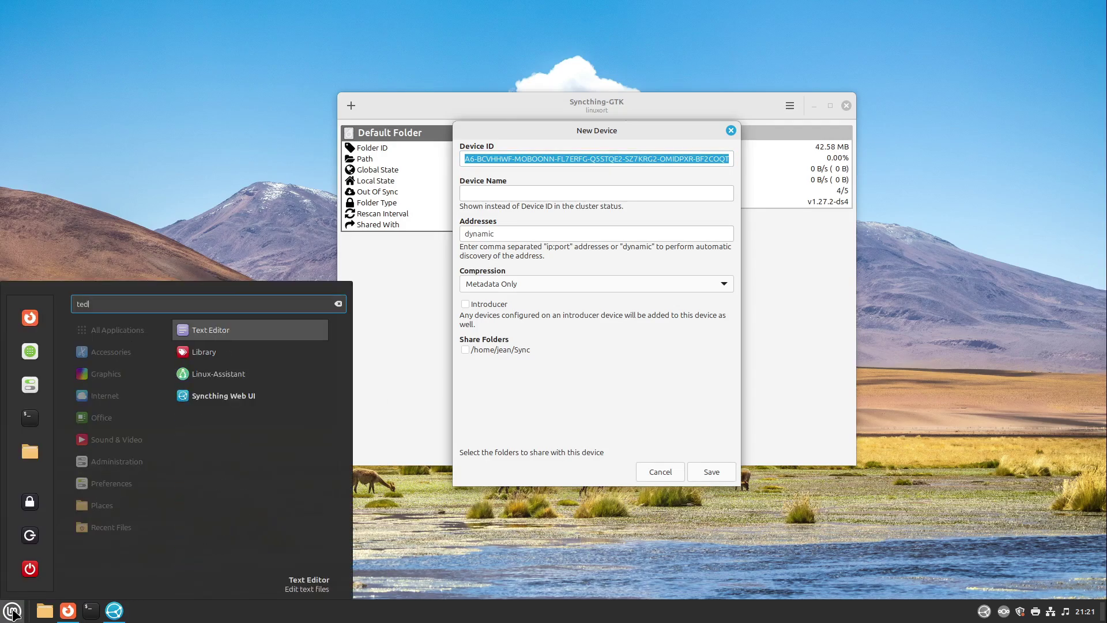
{"action": "key", "text": "Return"}
{"action": "type", "text": "2TWCIA6-BCVHHWF-MOBOONN-FL7ERFG-Q5STQE2-SZ7KRG2-OMIDPXR-BF2COQT"}
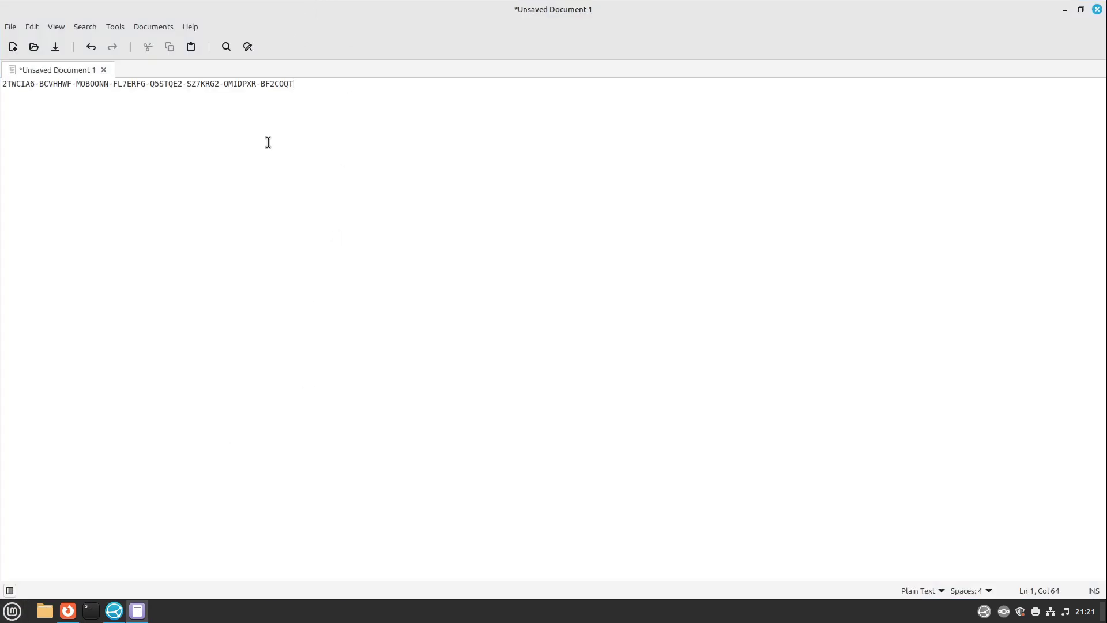
{"action": "scroll", "coordinate": [247, 131], "scroll_direction": "up", "scroll_amount": 5, "text": "ctrl"}
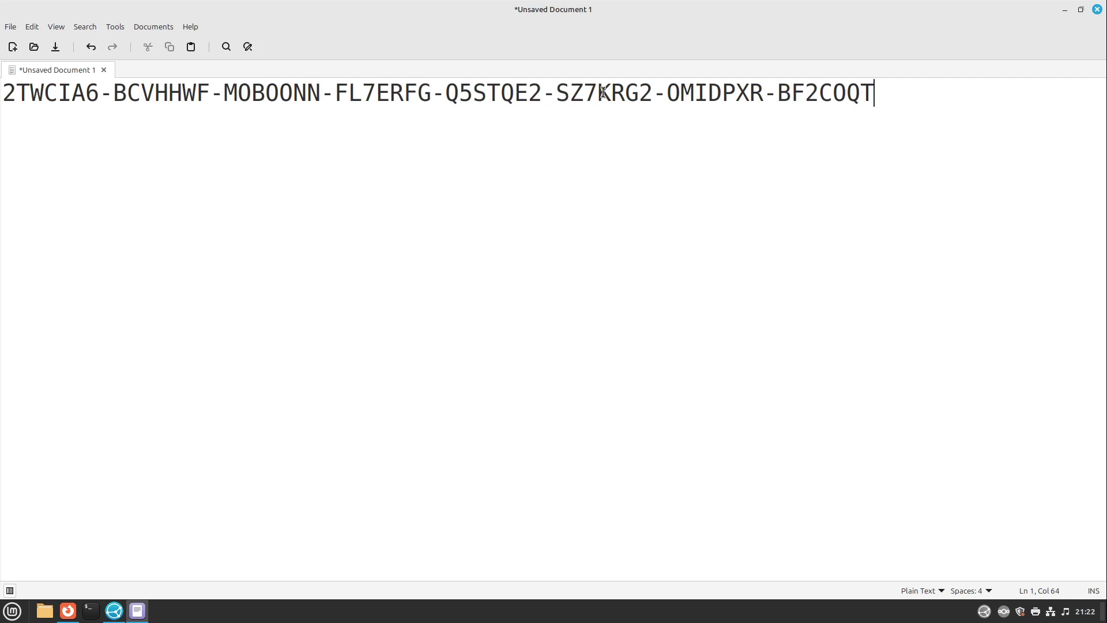
{"action": "left_click", "coordinate": [843, 92]}
{"action": "left_click_drag", "start_coordinate": [842, 93], "coordinate": [833, 100]}
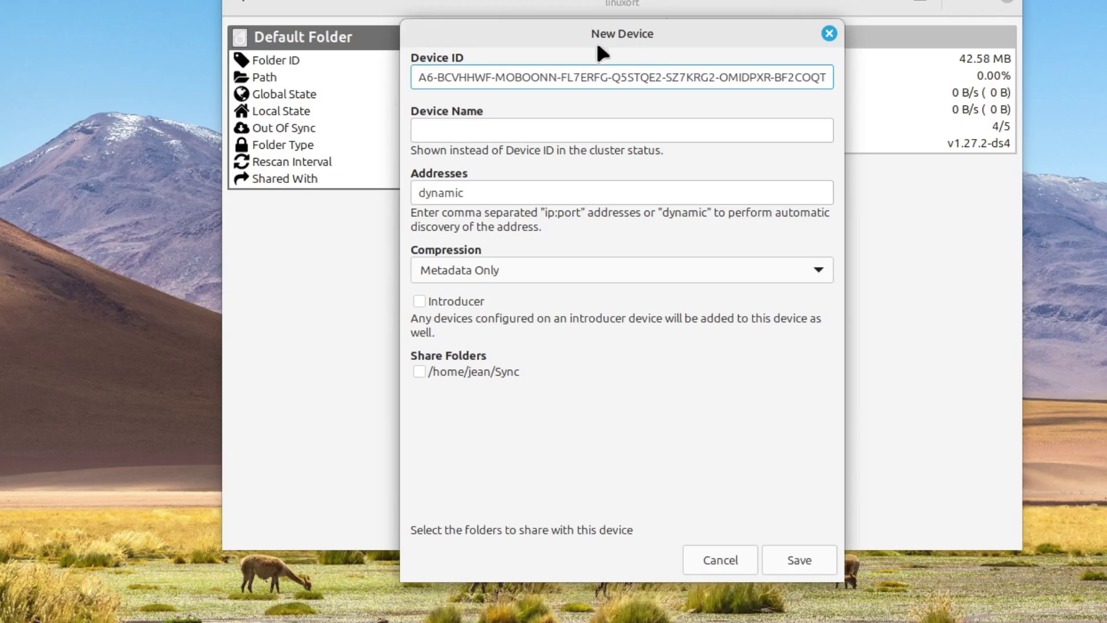
{"action": "left_click_drag", "start_coordinate": [514, 76], "coordinate": [329, 99]}
{"action": "left_click", "coordinate": [482, 130]}
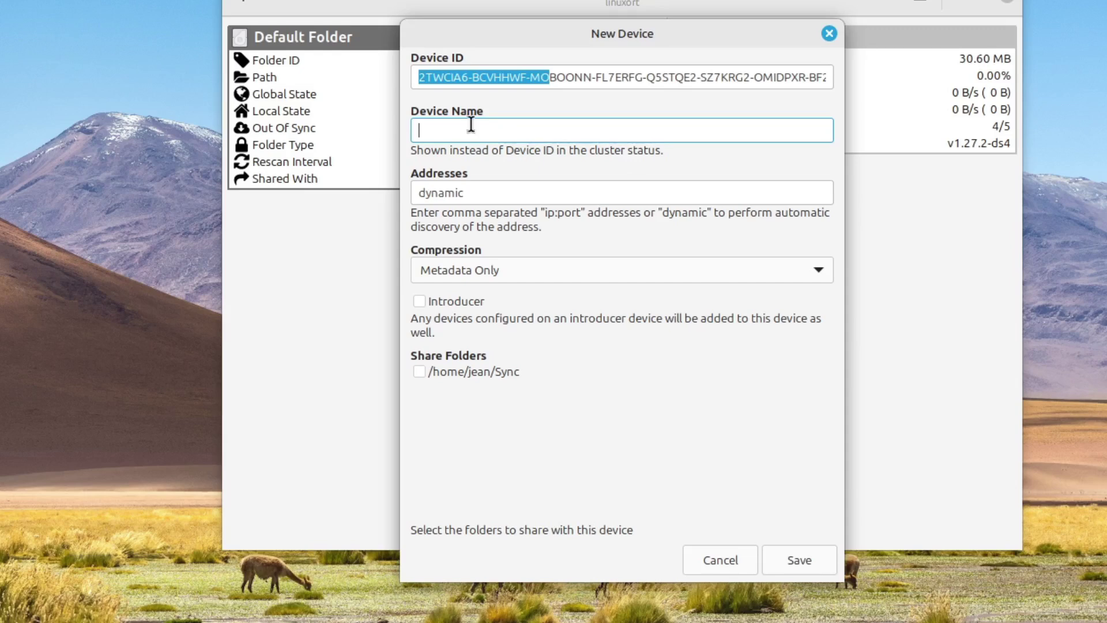
Tick /home/jean/Sync under Share Folders in the New Device dialog
{"action": "left_click", "coordinate": [419, 372]}
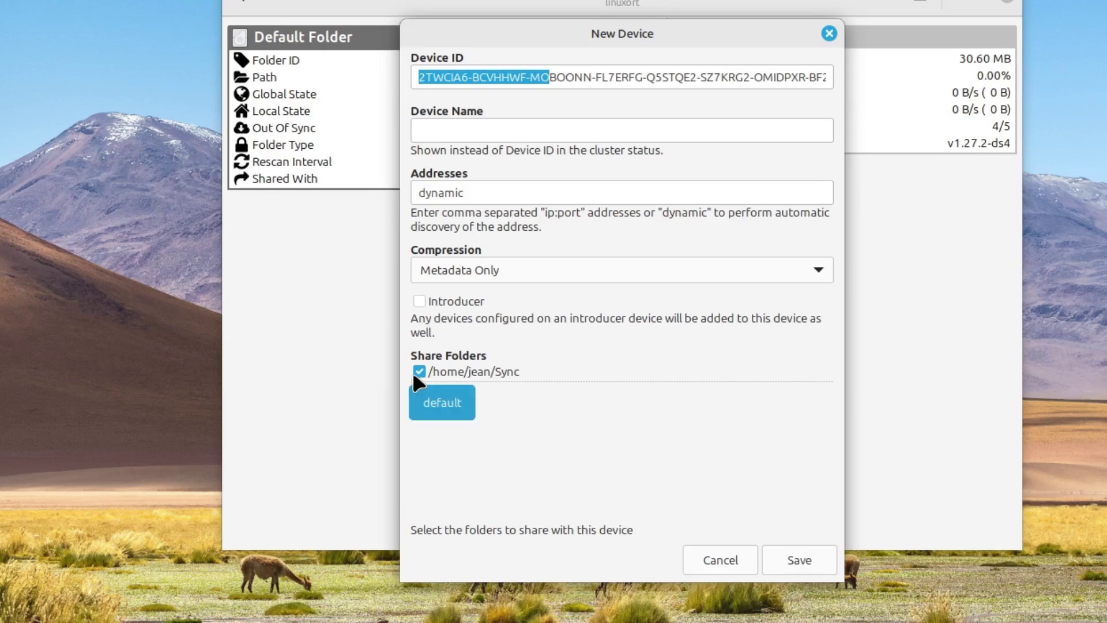
Save LinuxMint22 as a new device on linuxort and clear the editor and device ID window
{"action": "left_click", "coordinate": [789, 555]}
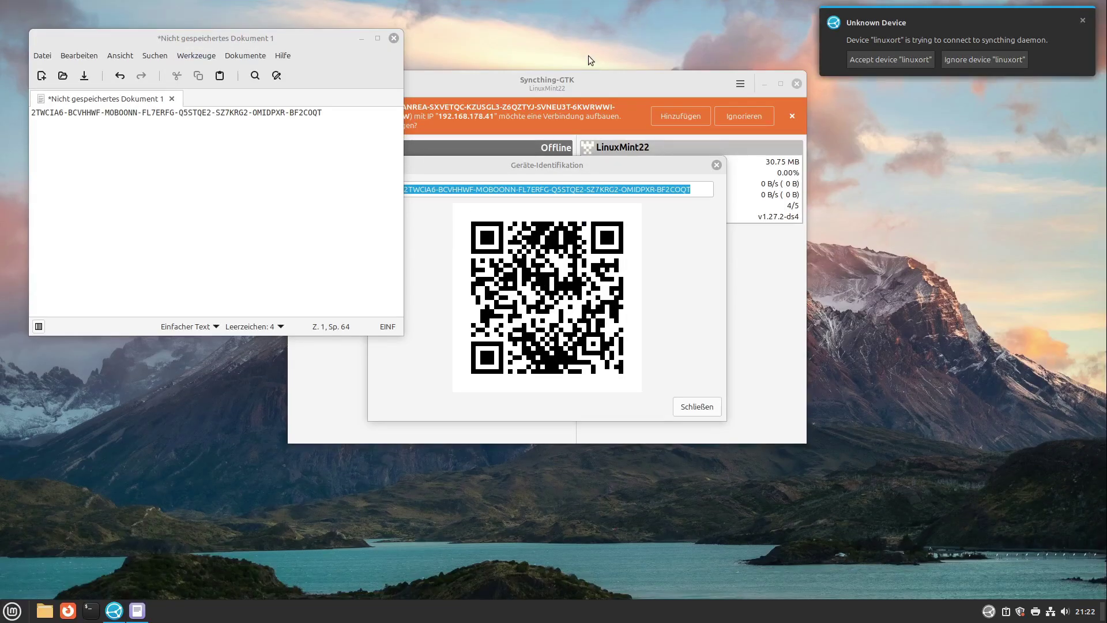
{"action": "left_click", "coordinate": [361, 38]}
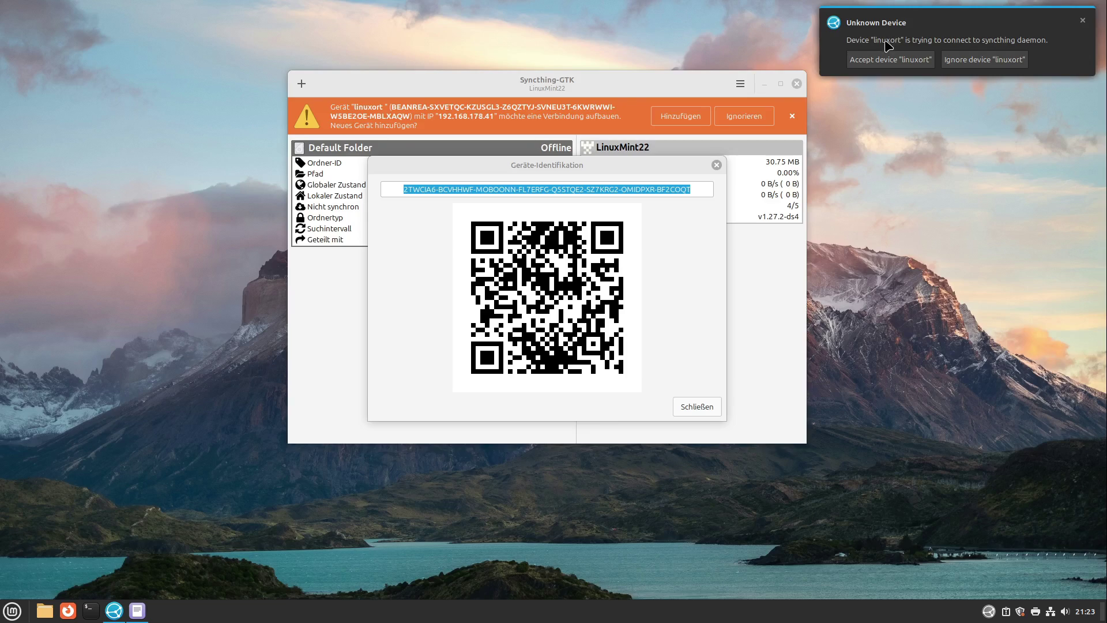
{"action": "left_click", "coordinate": [695, 403]}
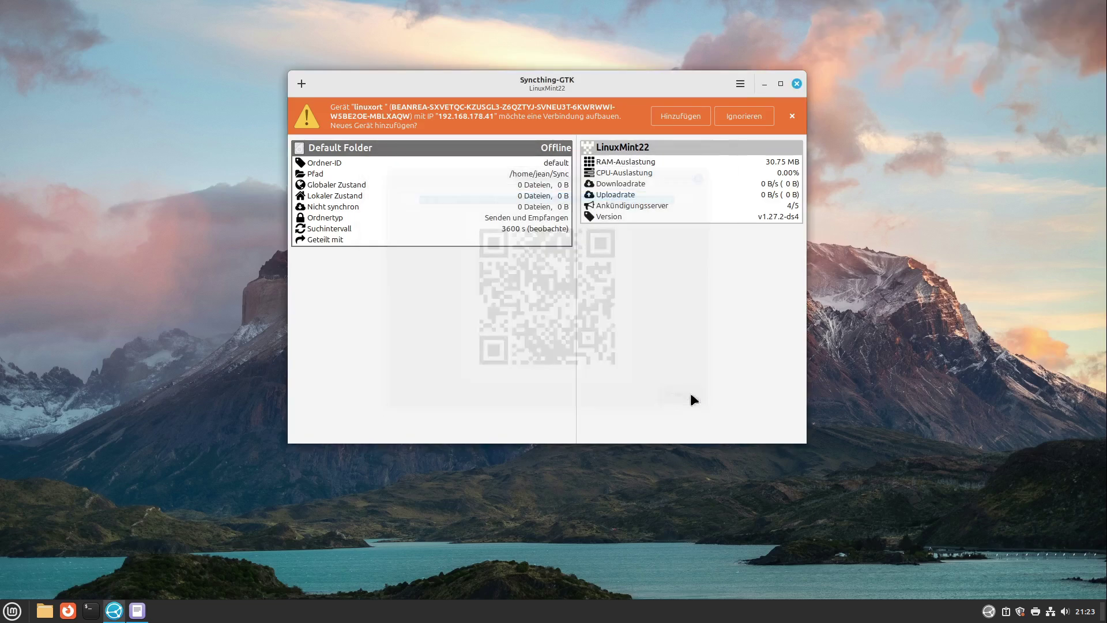
On LinuxMint22, accept linuxort as a device and share /home/jean/Sync with it
{"action": "left_click", "coordinate": [680, 116]}
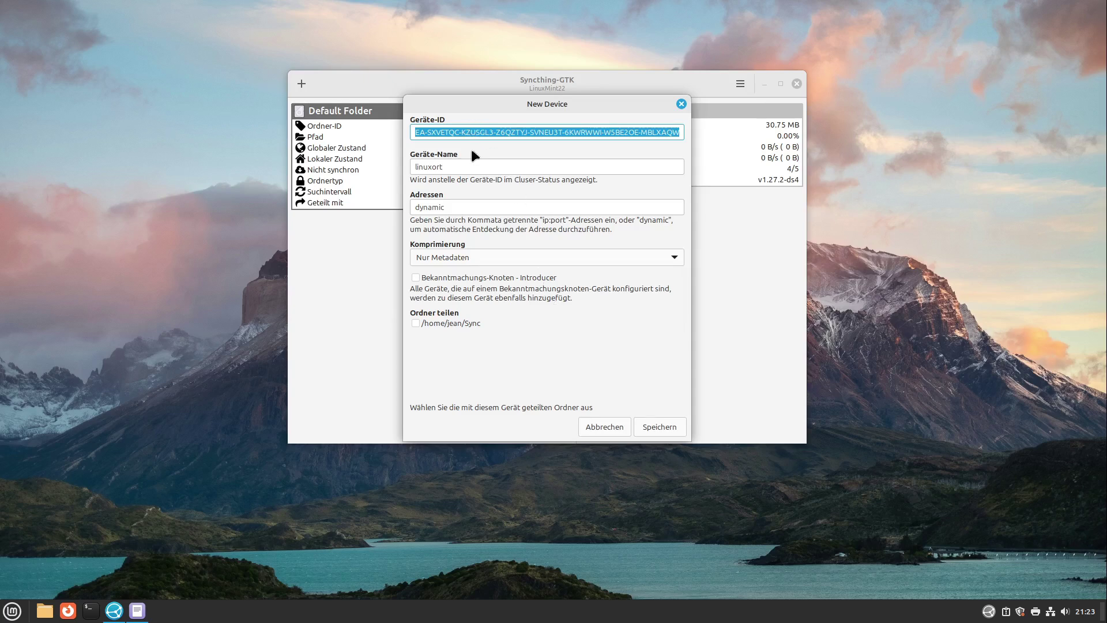
{"action": "left_click", "coordinate": [416, 323]}
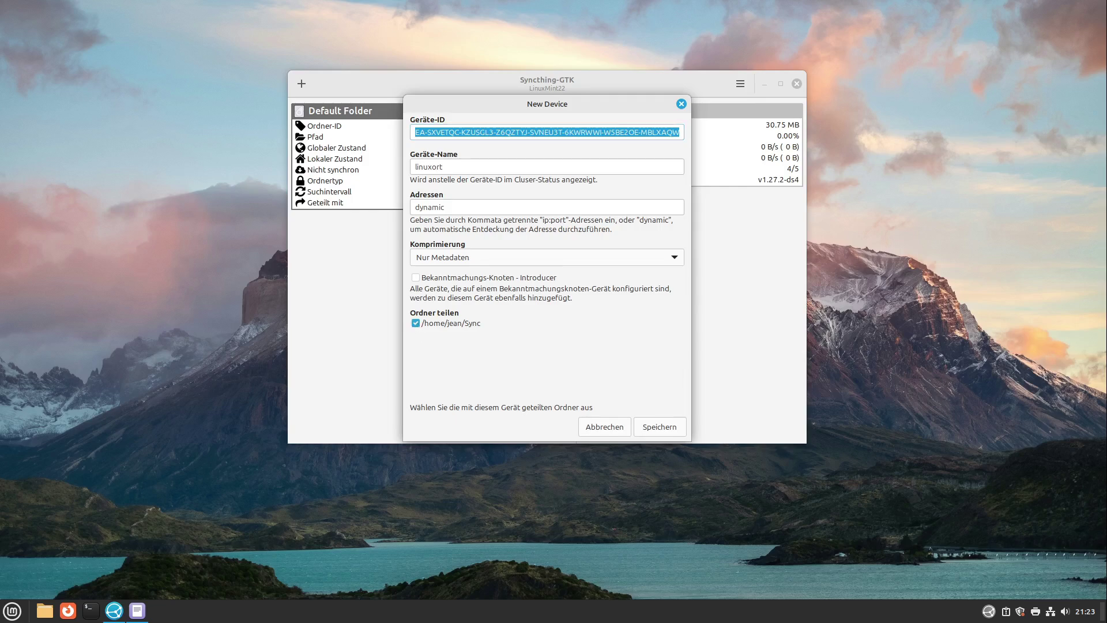
{"action": "left_click", "coordinate": [650, 427]}
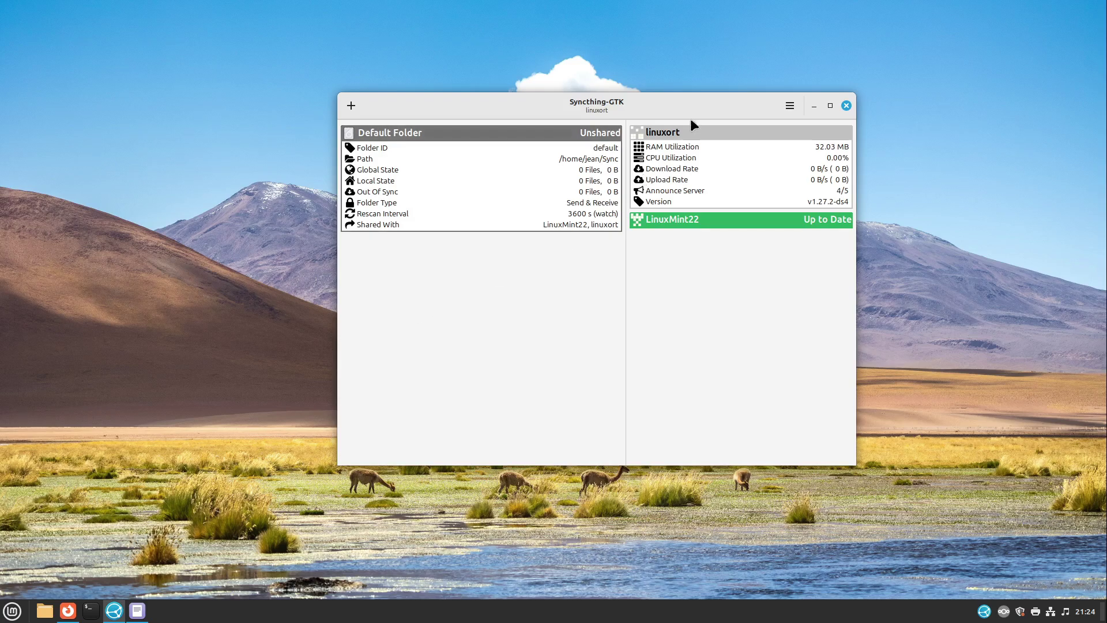
Restart the Syncthing daemon, then check that both virtual machines show the Default Folder Up to Date
{"action": "left_click", "coordinate": [789, 103]}
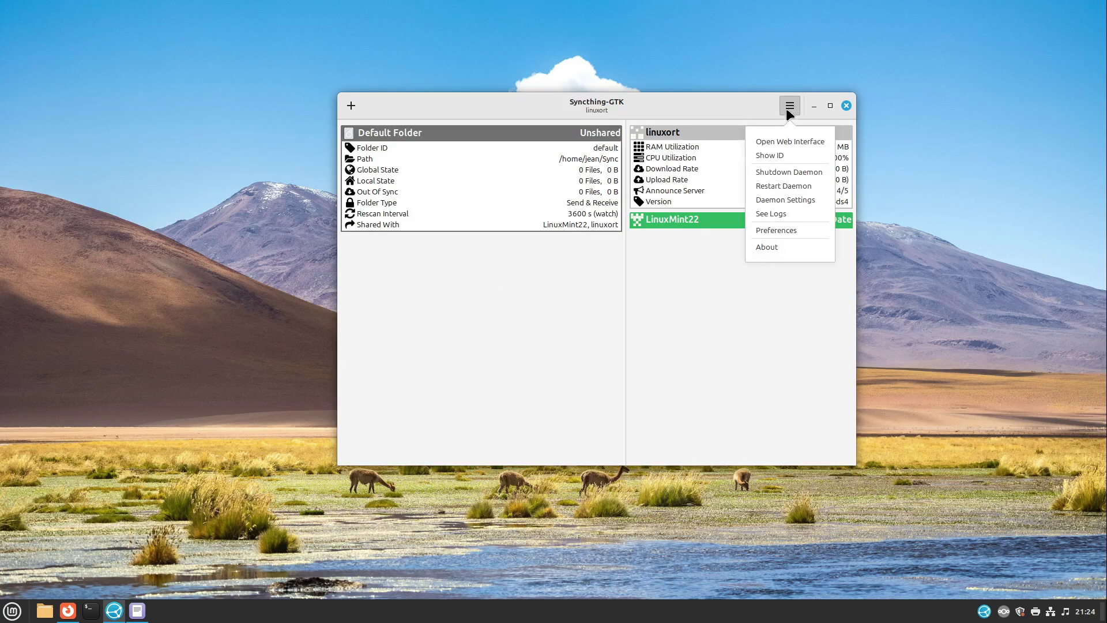
{"action": "left_click", "coordinate": [788, 192]}
{"action": "key", "text": "ctrl+alt+Down"}
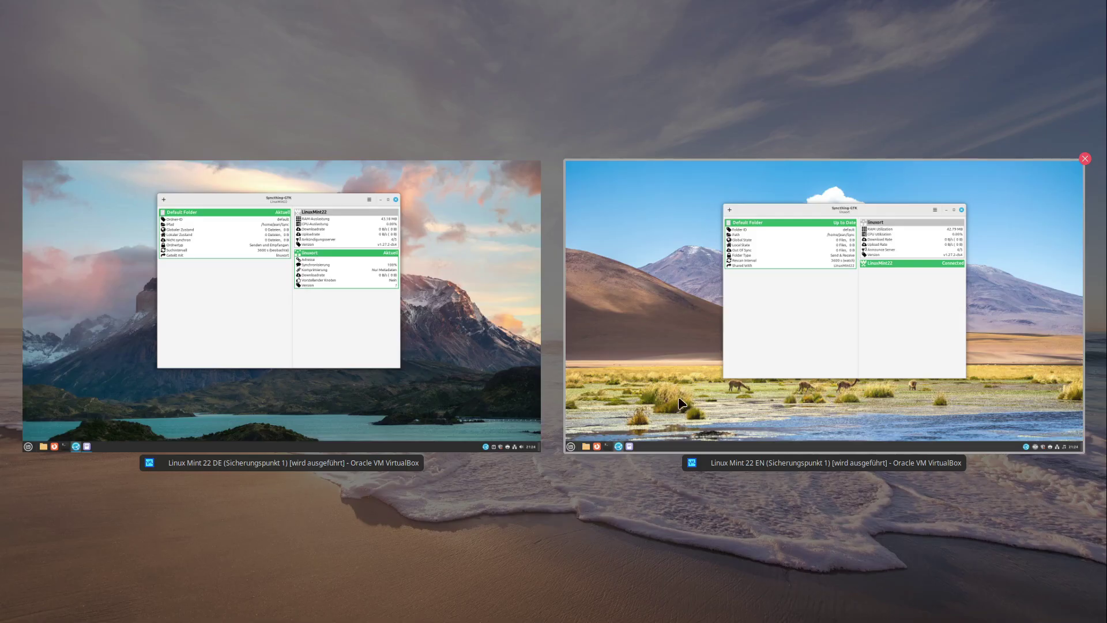
{"action": "left_click", "coordinate": [779, 350]}
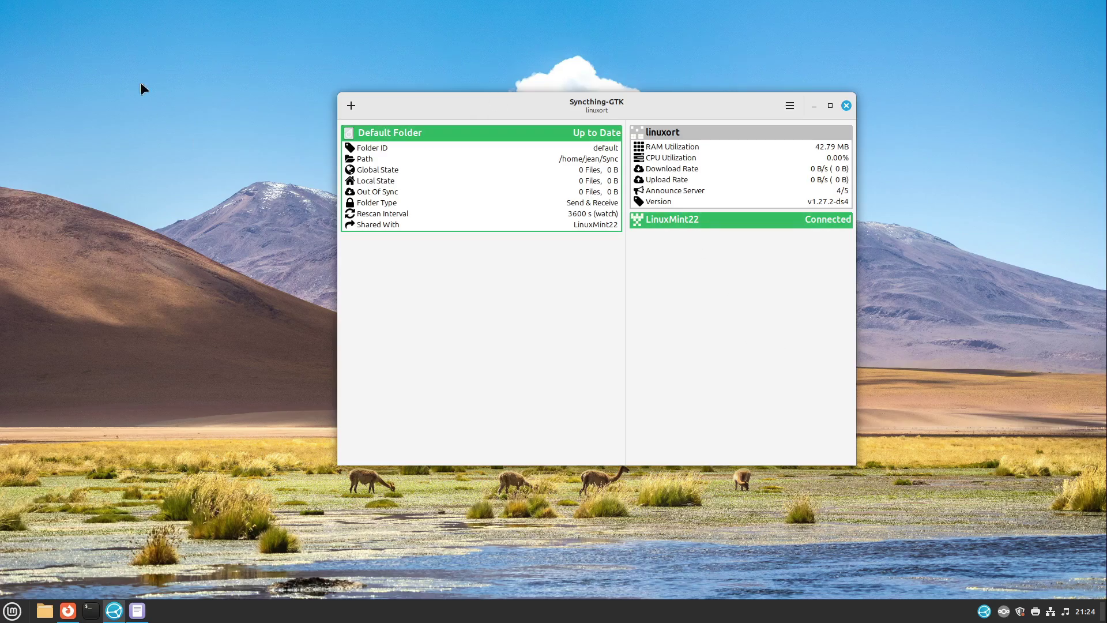
{"action": "key", "text": "ctrl+alt+Down"}
{"action": "left_click", "coordinate": [718, 257]}
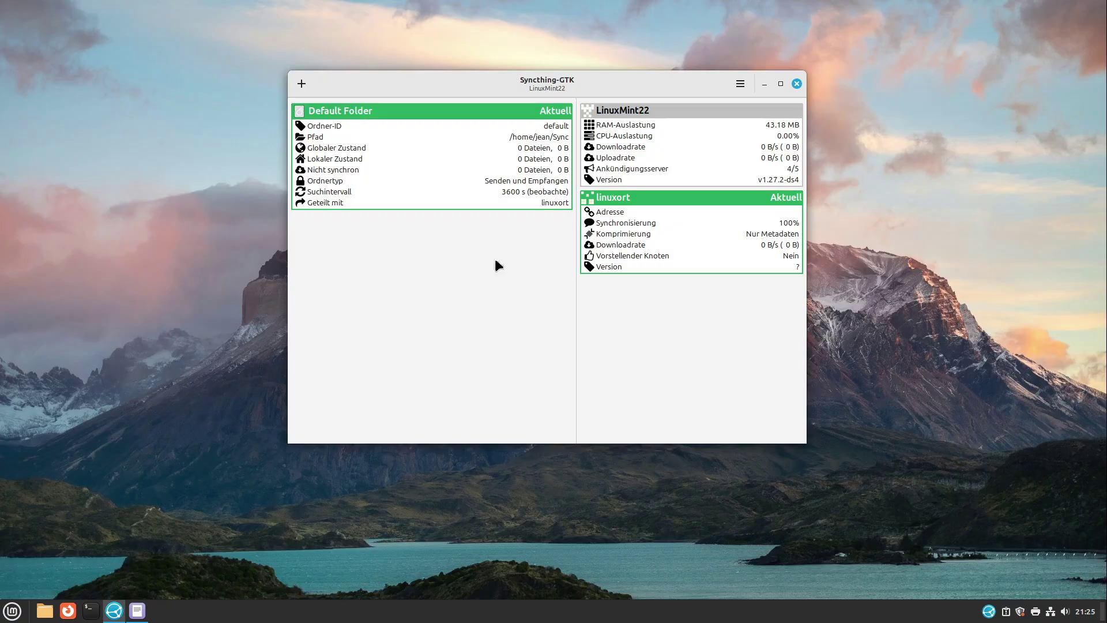
{"action": "key", "text": "ctrl+alt+Down"}
{"action": "left_click", "coordinate": [740, 243]}
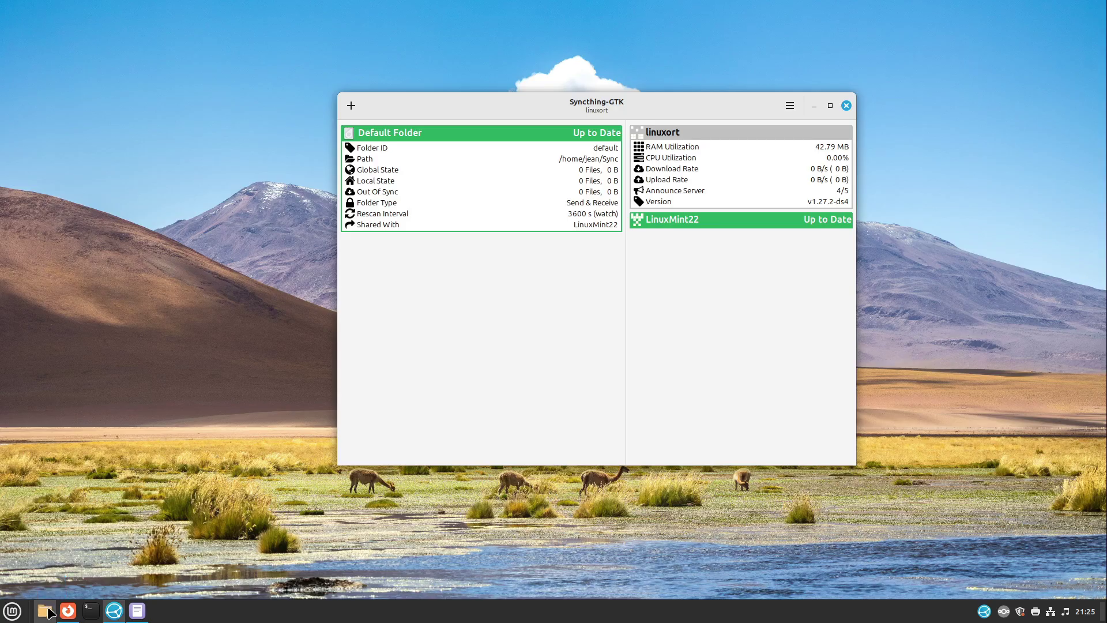
On the English machine, create a new empty document in the Sync folder
{"action": "left_click", "coordinate": [45, 610]}
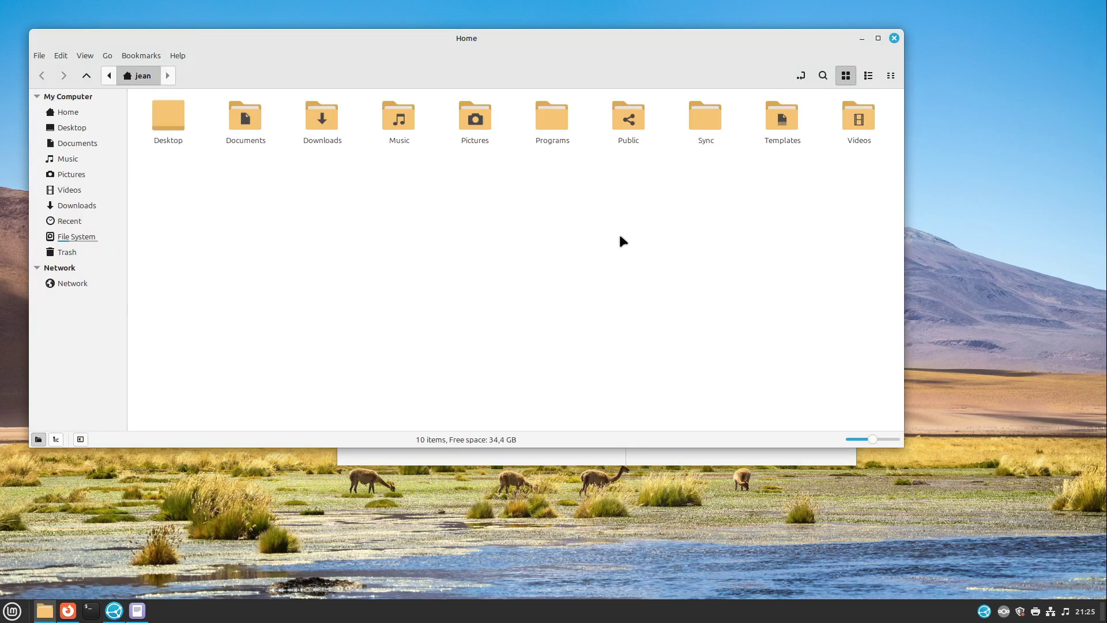
{"action": "double_click", "coordinate": [709, 108]}
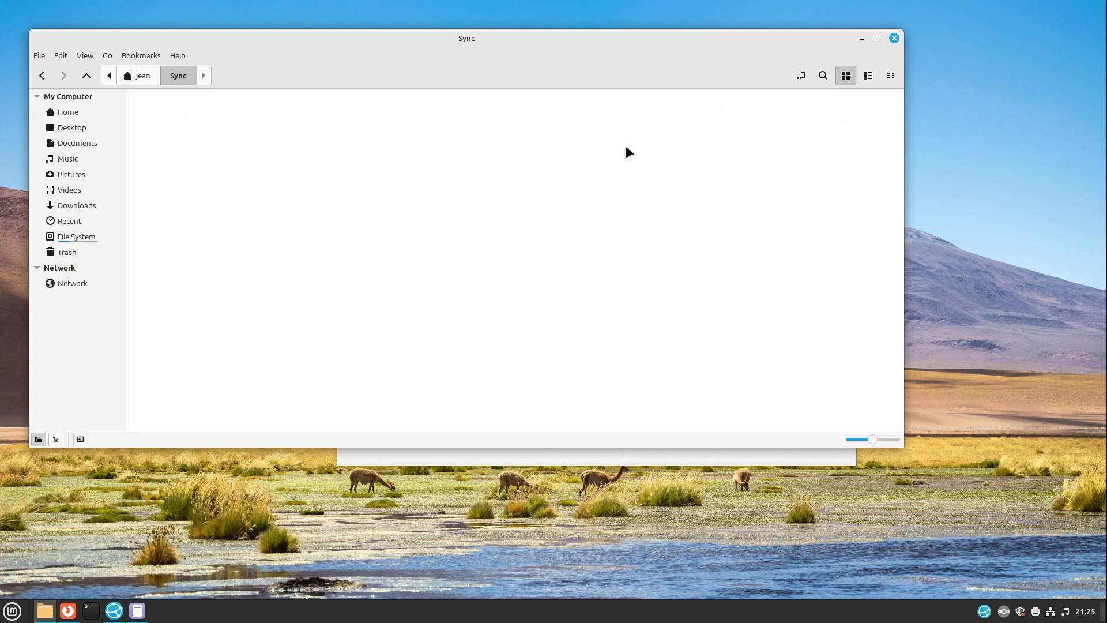
{"action": "right_click", "coordinate": [337, 146]}
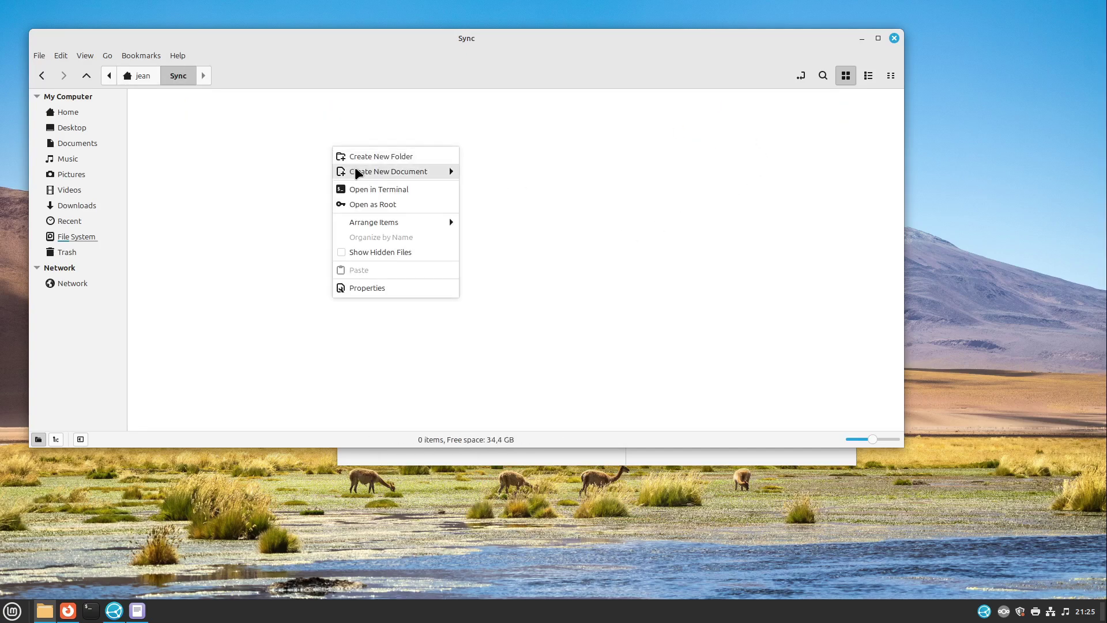
{"action": "mouse_move", "coordinate": [358, 172]}
{"action": "left_click", "coordinate": [546, 193]}
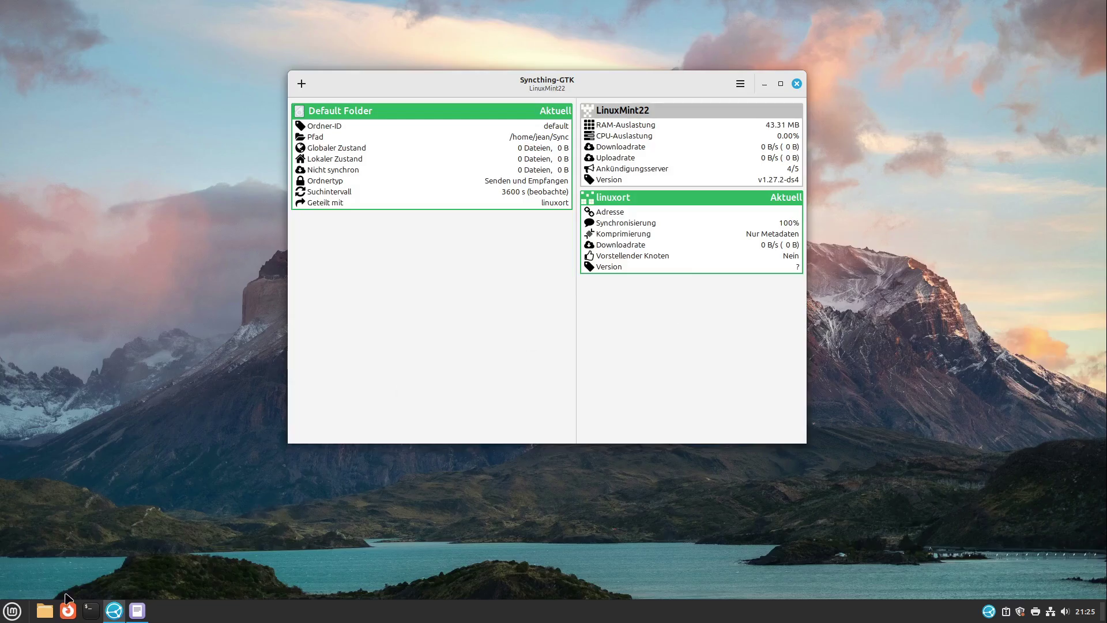
On the German machine, confirm SubscribeToLinuxOrt.txt has arrived in the Sync folder
{"action": "left_click", "coordinate": [44, 610]}
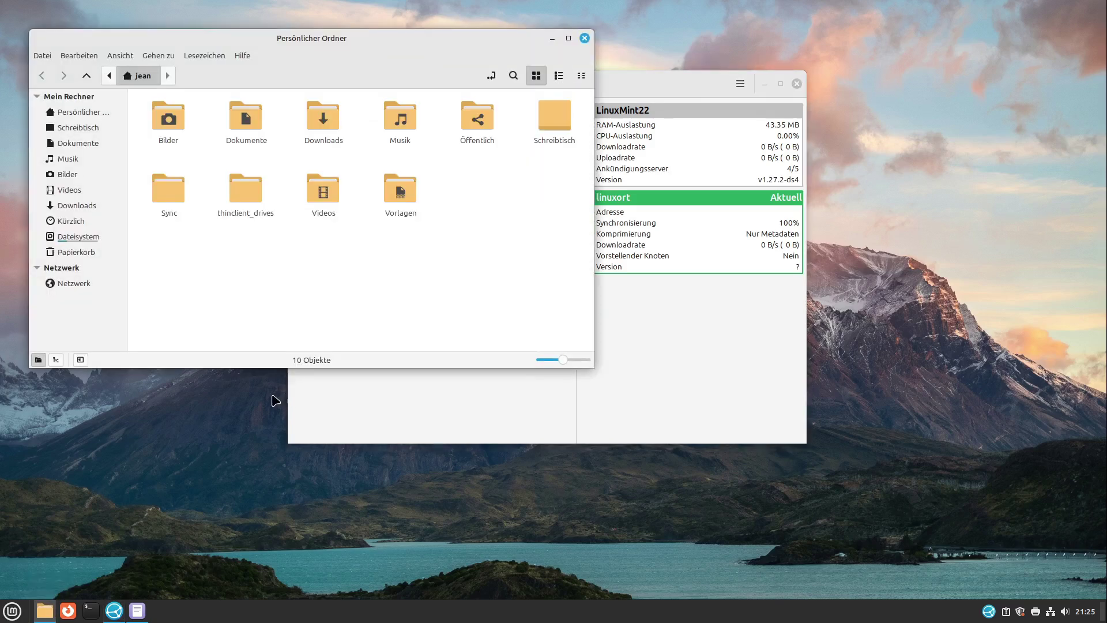
{"action": "double_click", "coordinate": [169, 196]}
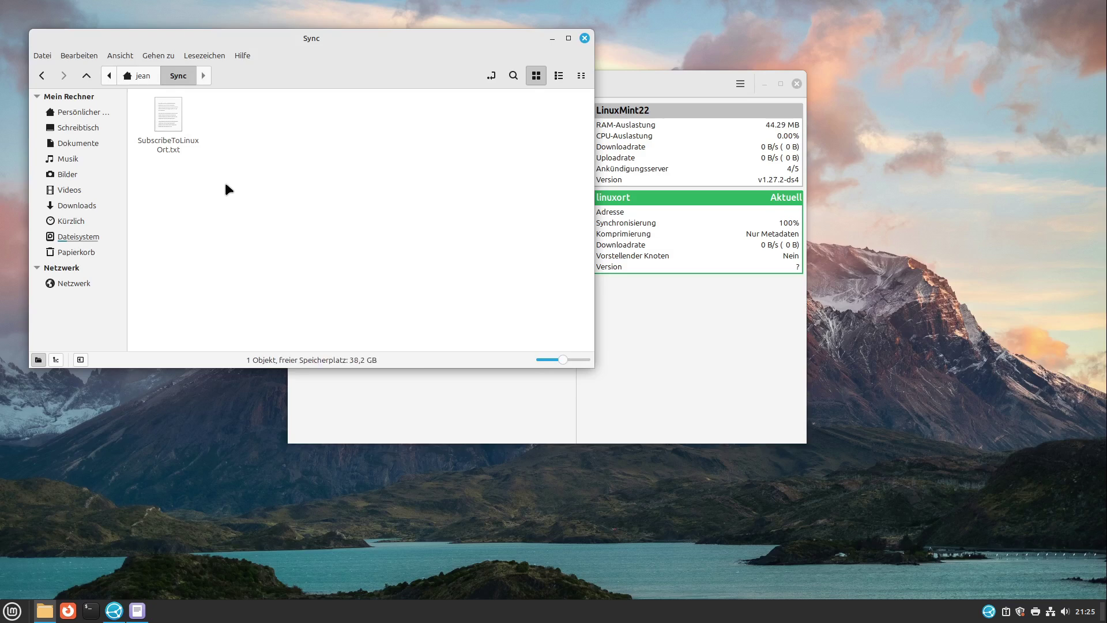
{"action": "left_click_drag", "start_coordinate": [225, 184], "coordinate": [137, 128]}
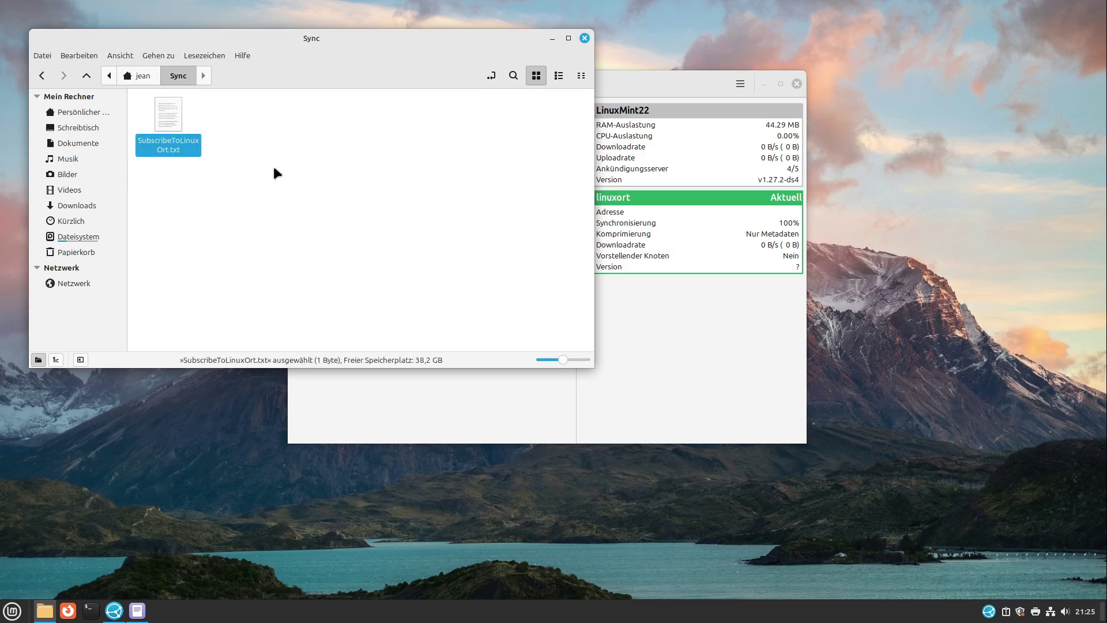
{"action": "left_click", "coordinate": [220, 170]}
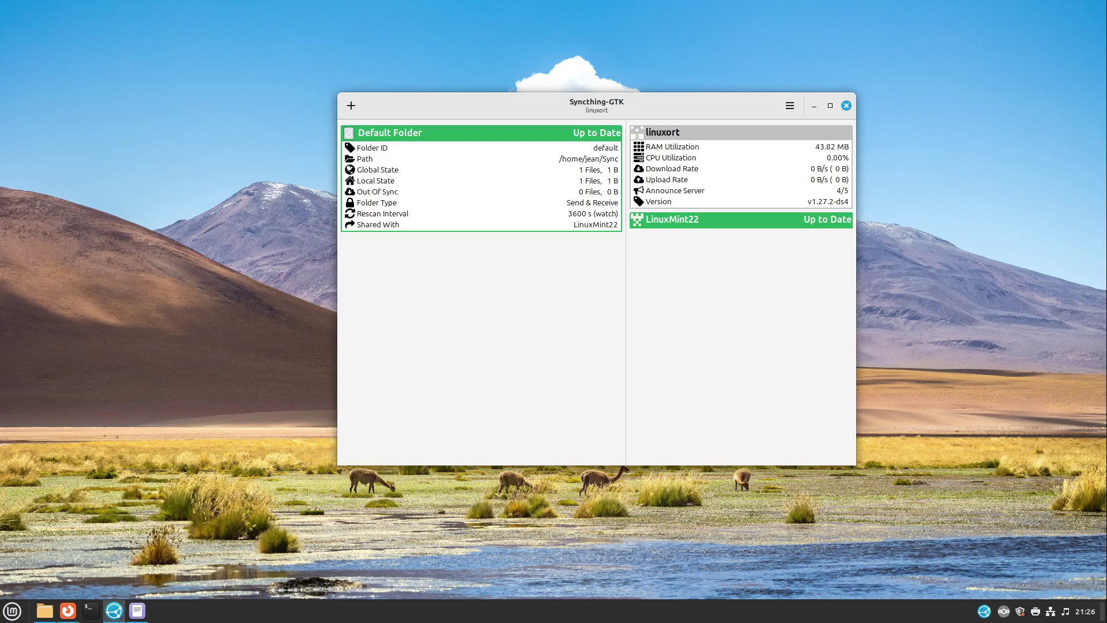
{"action": "left_click", "coordinate": [181, 348]}
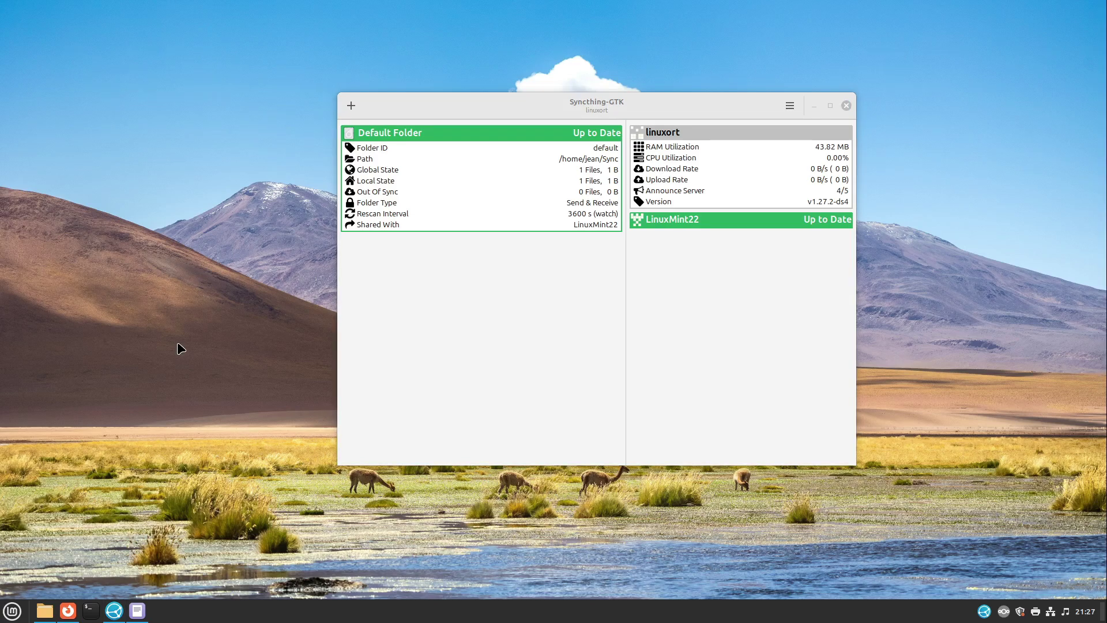
Run 'sudo ufw allow syncthing' in a terminal, fixing the typo, and authorise it with the password
{"action": "key", "text": "ctrl+alt+t"}
{"action": "type", "text": "sudo"}
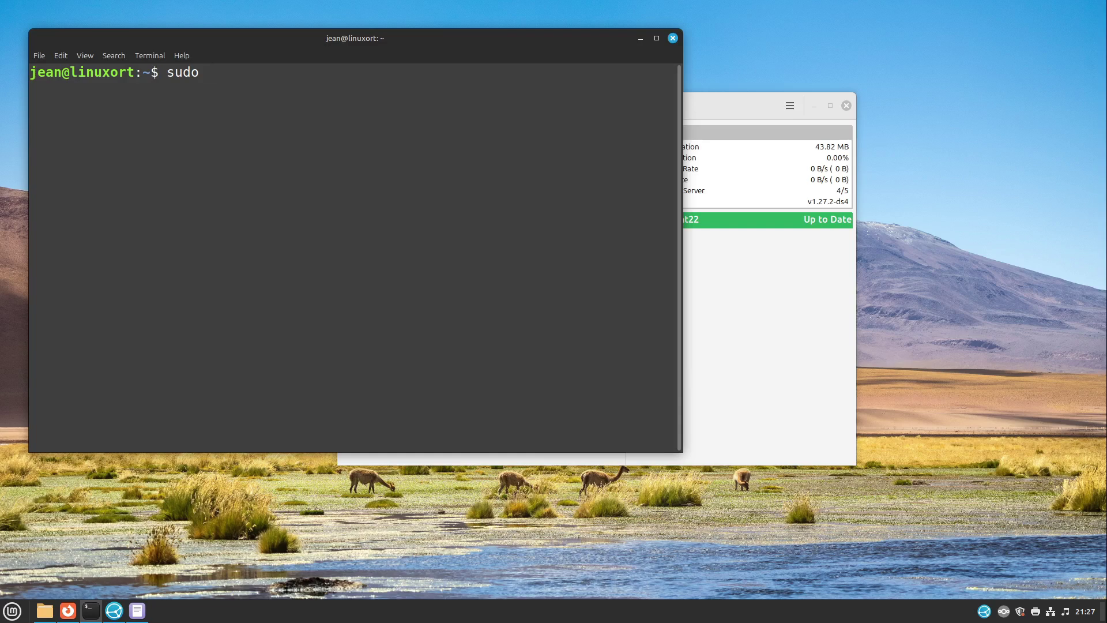
{"action": "type", "text": " ufw allow syncrhing"}
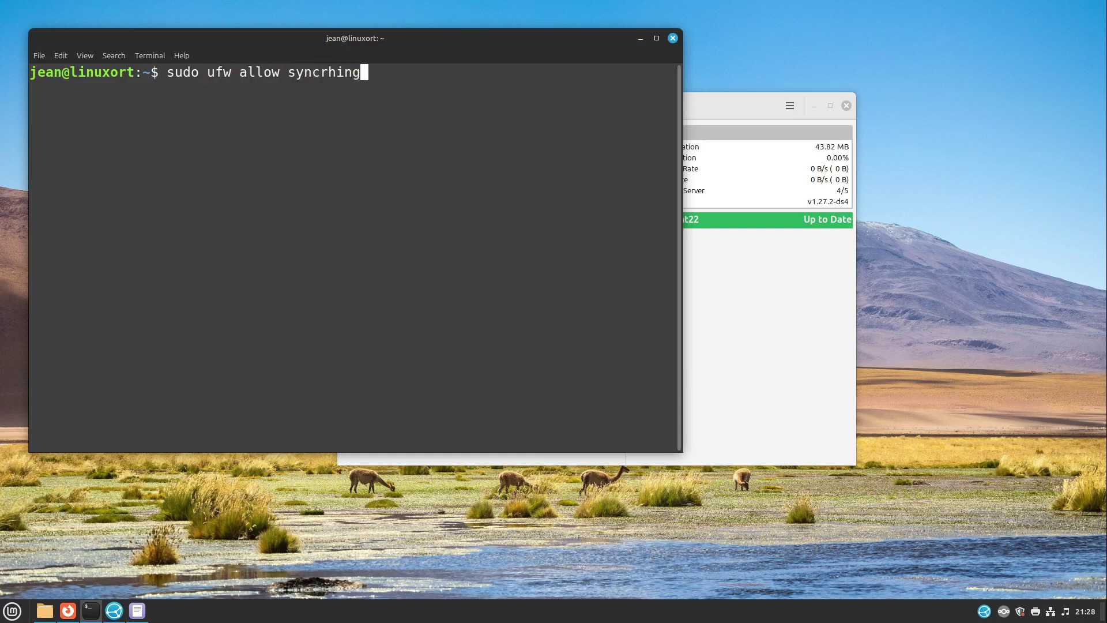
{"action": "key", "text": "Left"}
{"action": "key", "text": "Left"}
{"action": "key", "text": "Left"}
{"action": "key", "text": "Left"}
{"action": "key", "text": "BackSpace"}
{"action": "type", "text": "t"}
{"action": "key", "text": "Return"}
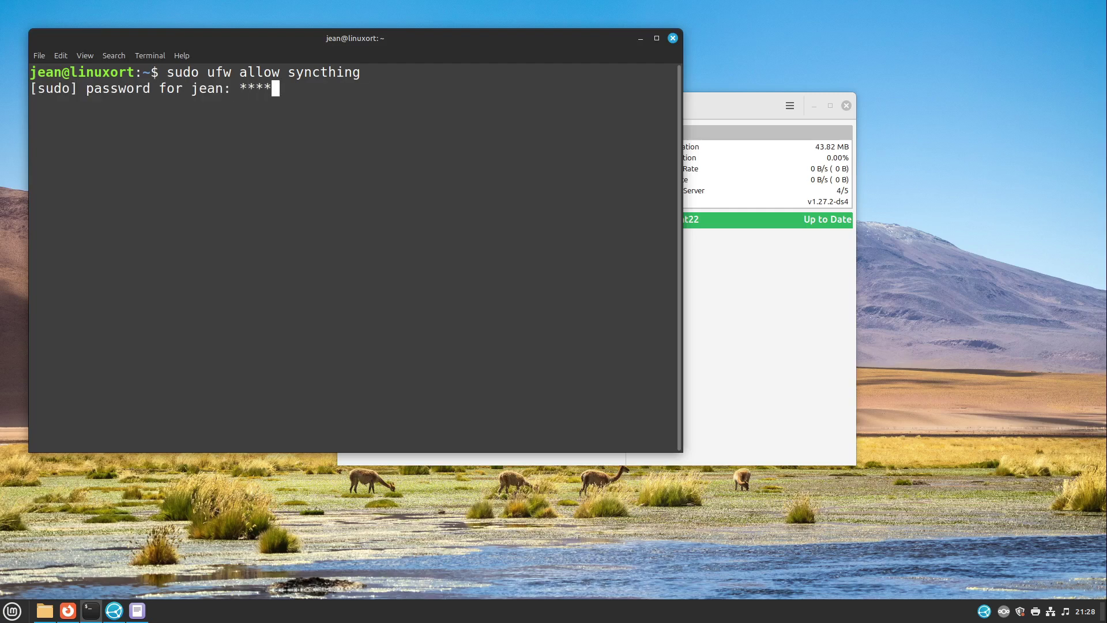
{"action": "type", "text": "*****"}
{"action": "key", "text": "Return"}
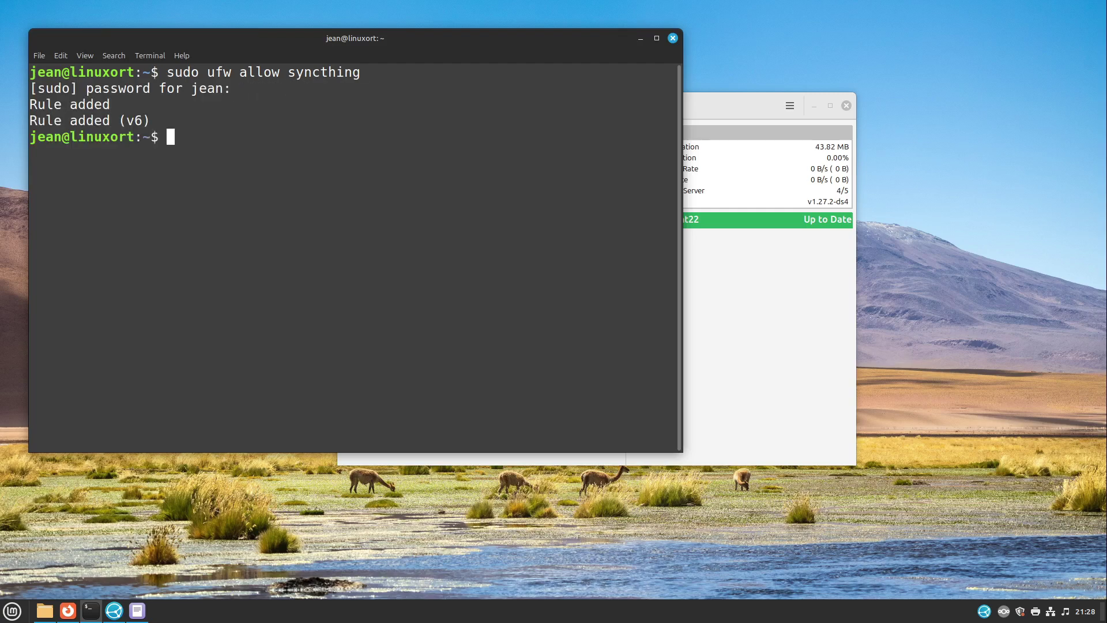
Apply the same firewall rule on the second machine with its password, and close both terminals
{"action": "left_click_drag", "start_coordinate": [166, 72], "coordinate": [344, 56]}
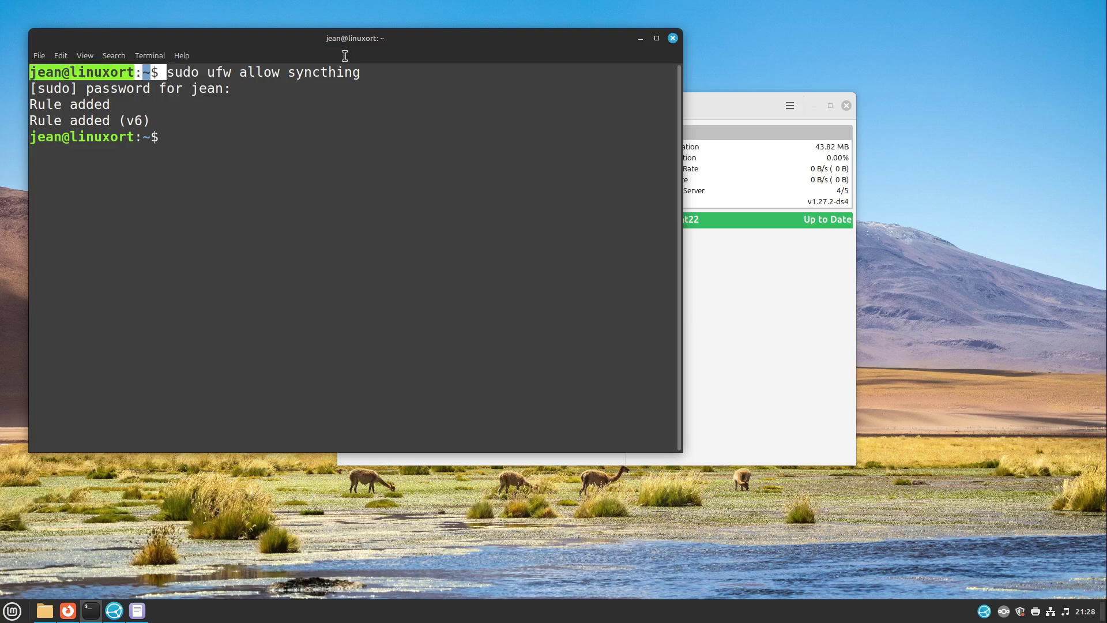
{"action": "left_click", "coordinate": [672, 38]}
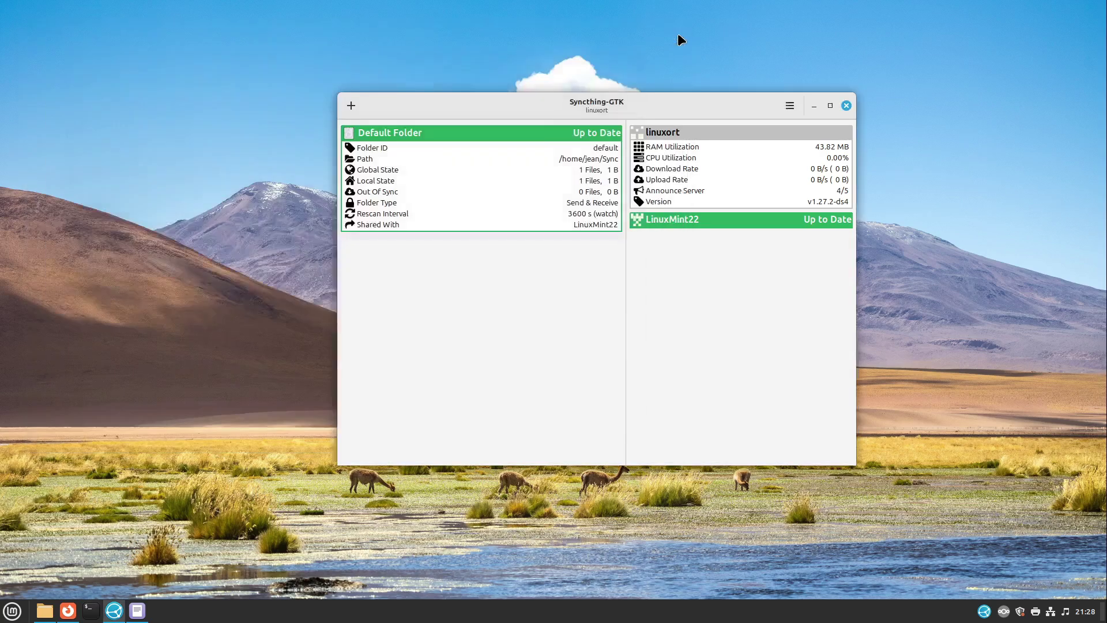
{"action": "type", "text": "******"}
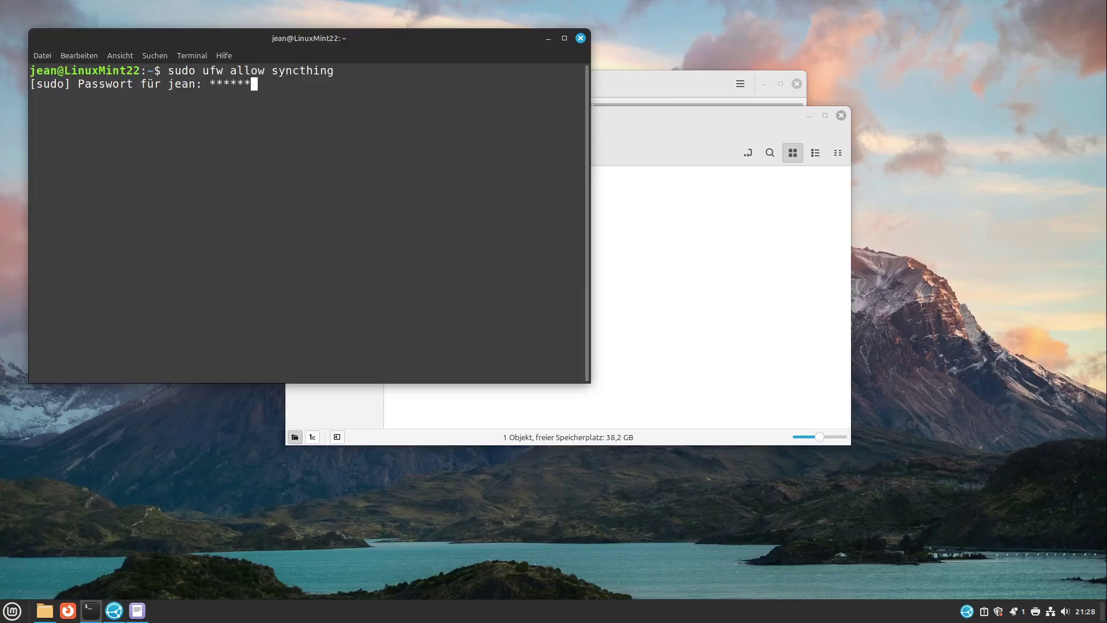
{"action": "key", "text": "Return"}
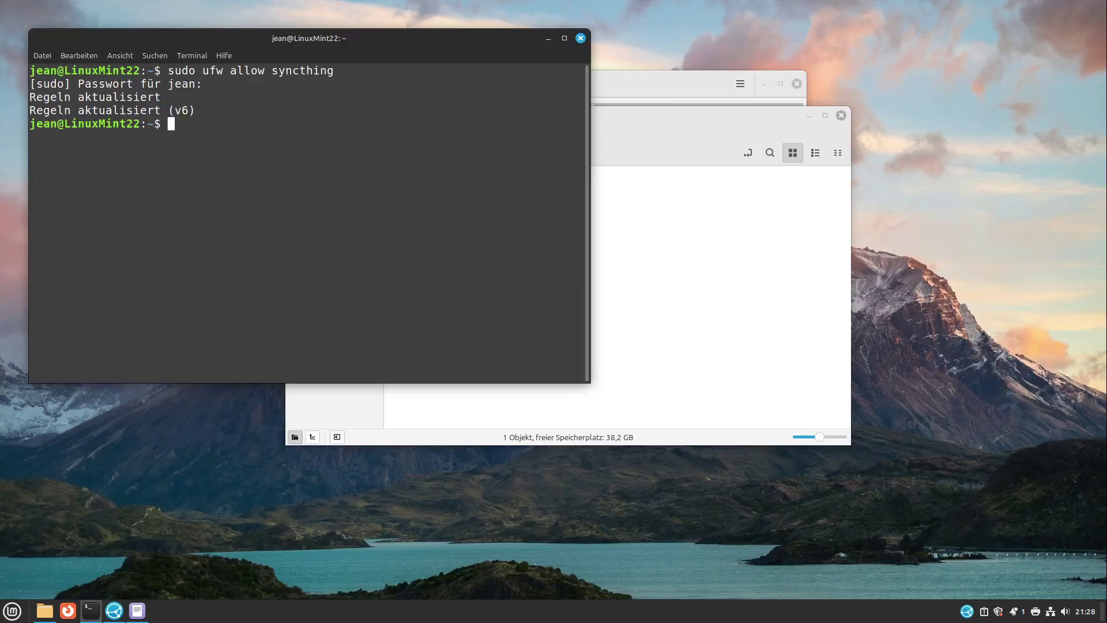
{"action": "left_click", "coordinate": [580, 39]}
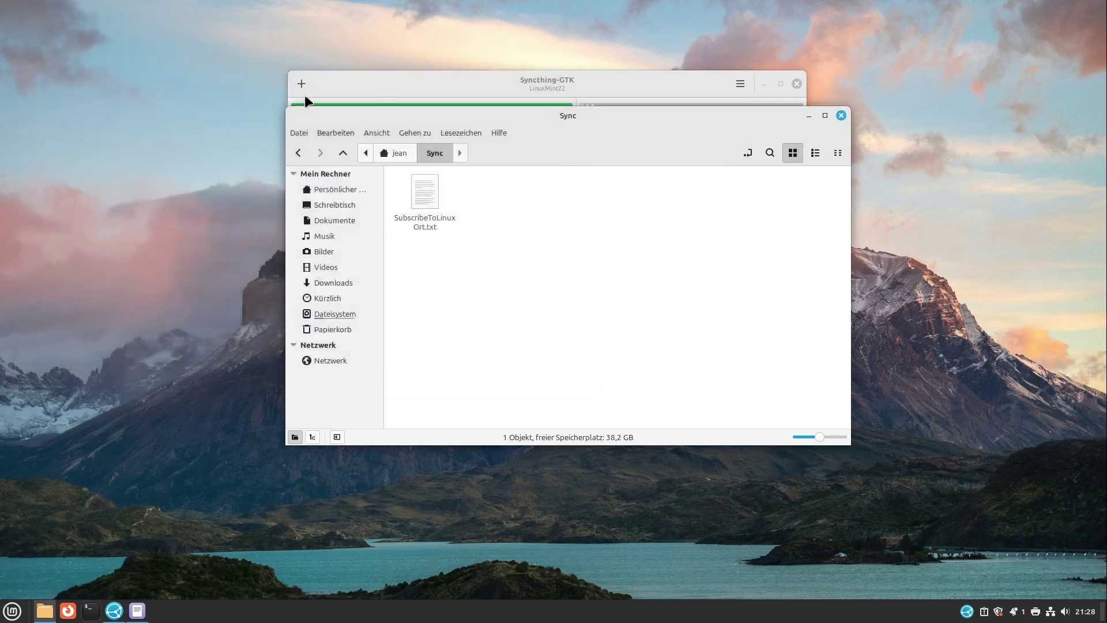
{"action": "left_click", "coordinate": [527, 82]}
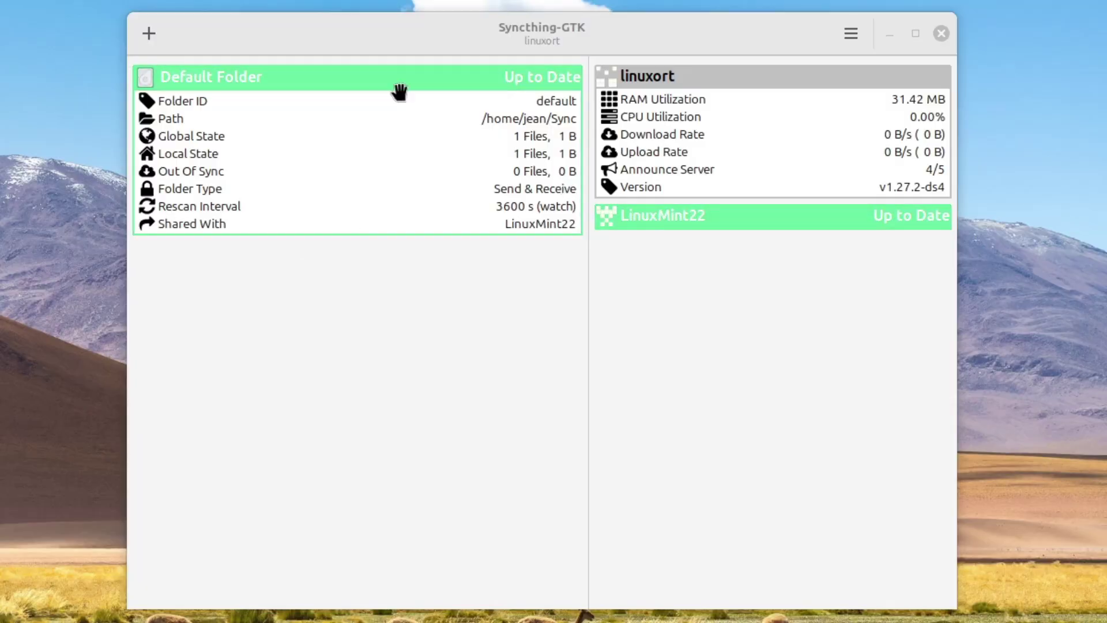
Open Edit for the Default Folder share and reposition its settings window
{"action": "right_click", "coordinate": [401, 90]}
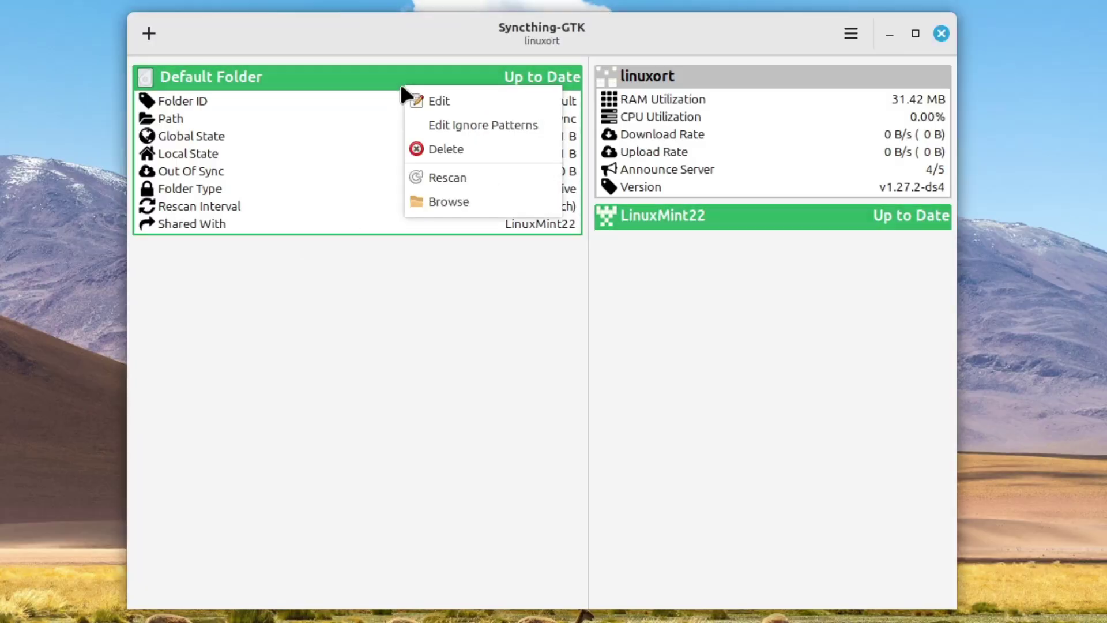
{"action": "left_click", "coordinate": [439, 103]}
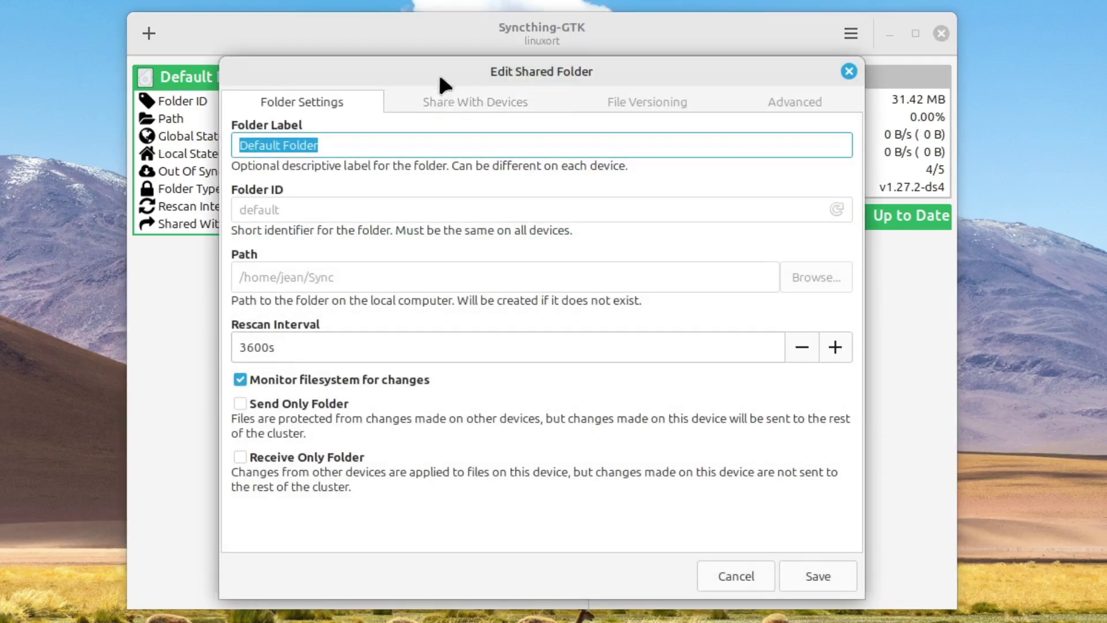
{"action": "left_click_drag", "start_coordinate": [439, 80], "coordinate": [449, 132]}
{"action": "right_click", "coordinate": [392, 81]}
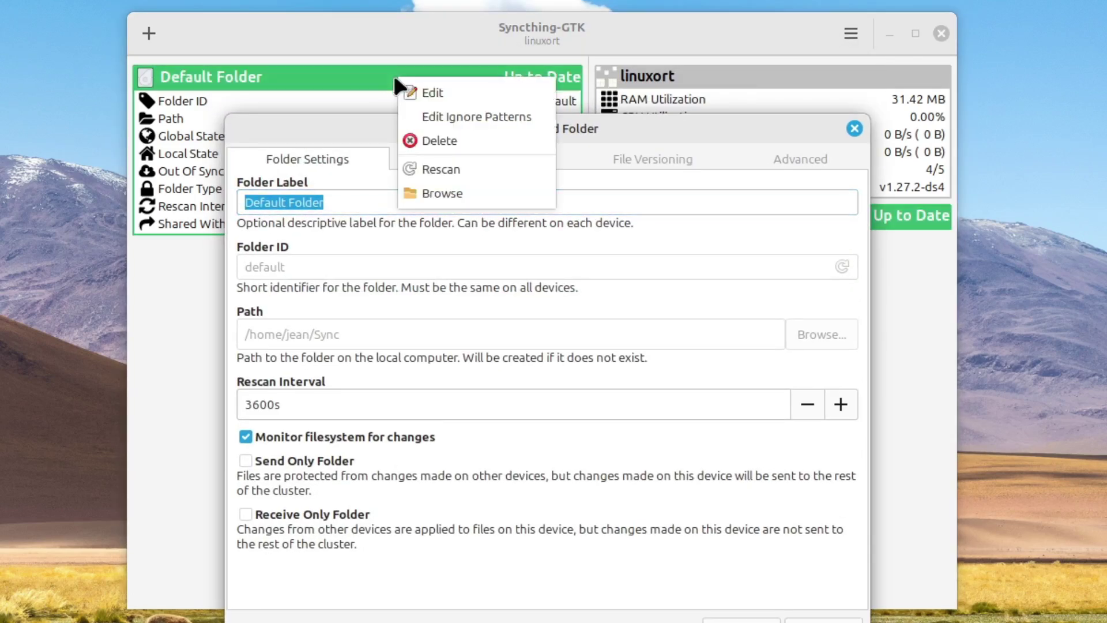
{"action": "left_click", "coordinate": [337, 128]}
{"action": "left_click_drag", "start_coordinate": [337, 128], "coordinate": [324, 61]}
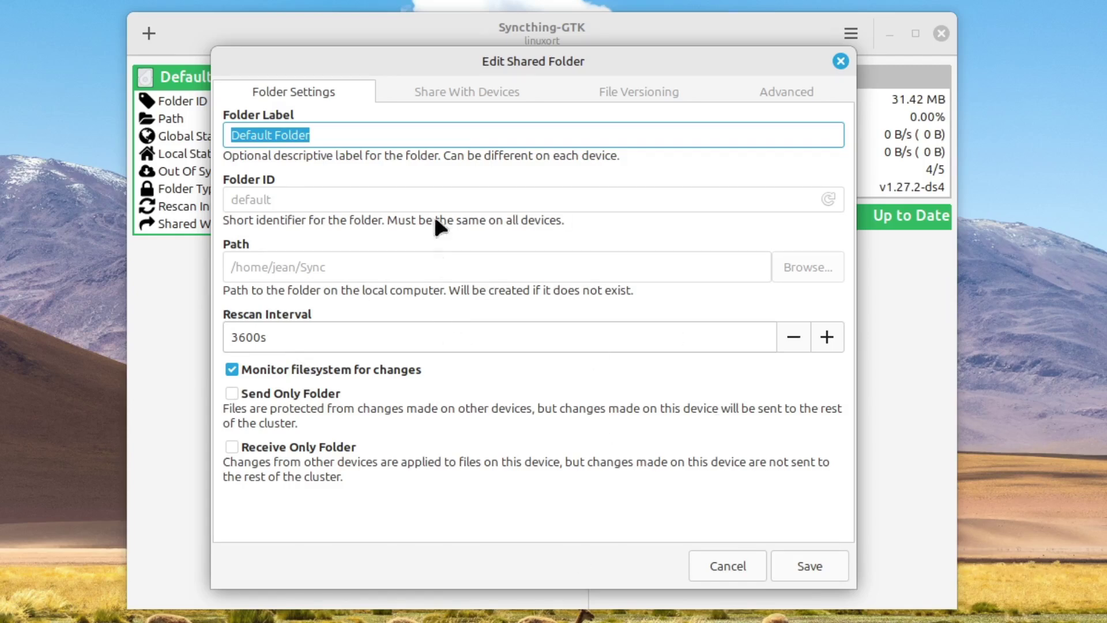
Review the Share With Devices tab and the File Versioning modes, leaving versioning Off
{"action": "left_click", "coordinate": [448, 94]}
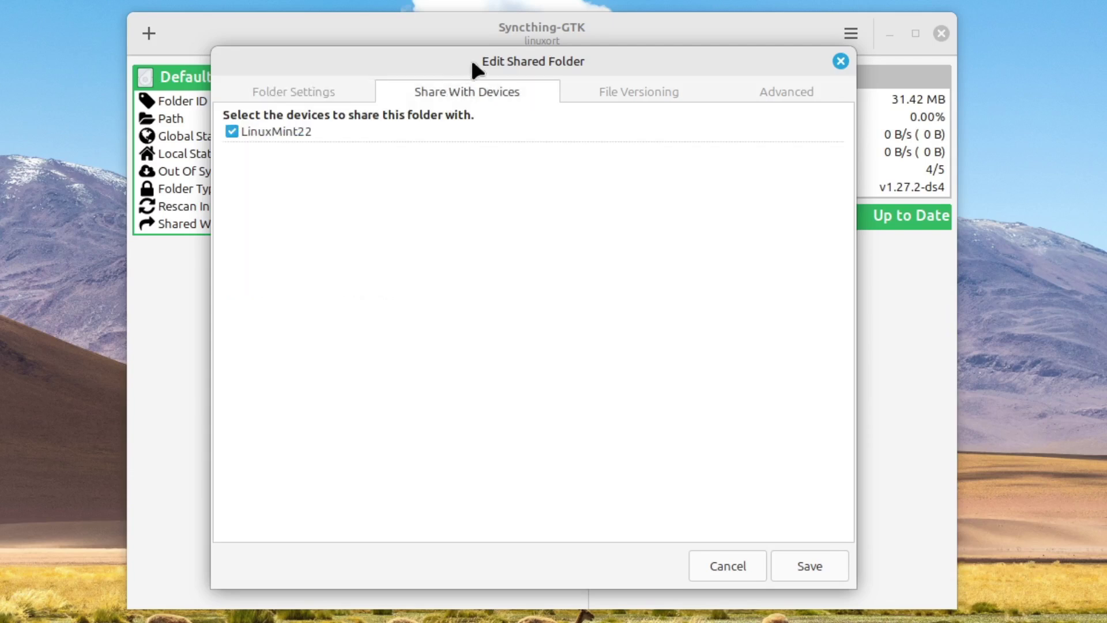
{"action": "left_click_drag", "start_coordinate": [477, 67], "coordinate": [0, 23]}
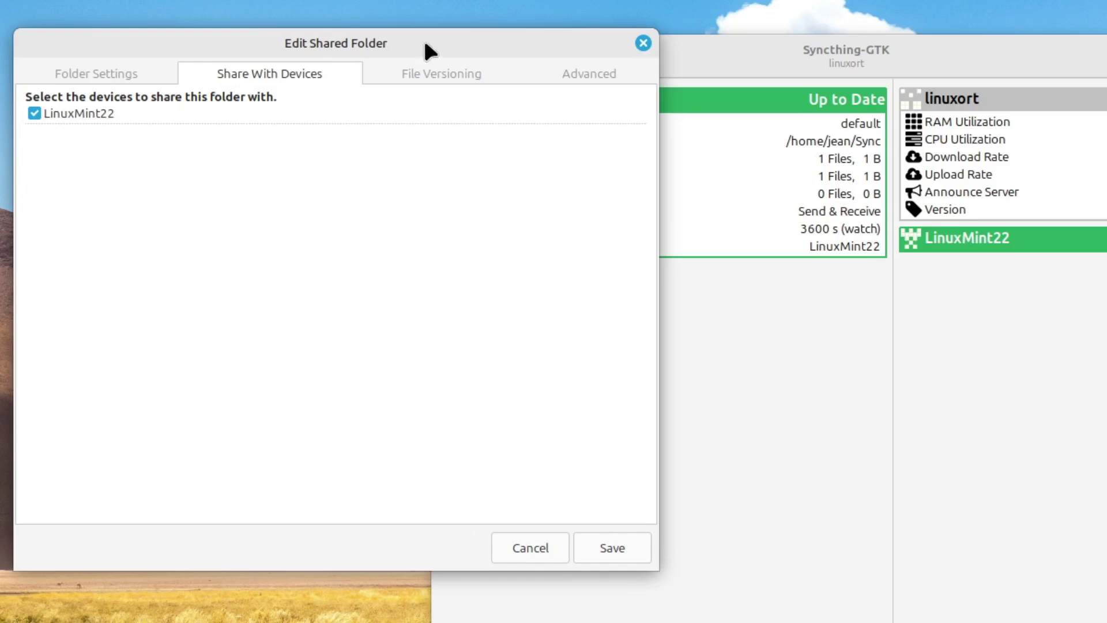
{"action": "left_click", "coordinate": [432, 76]}
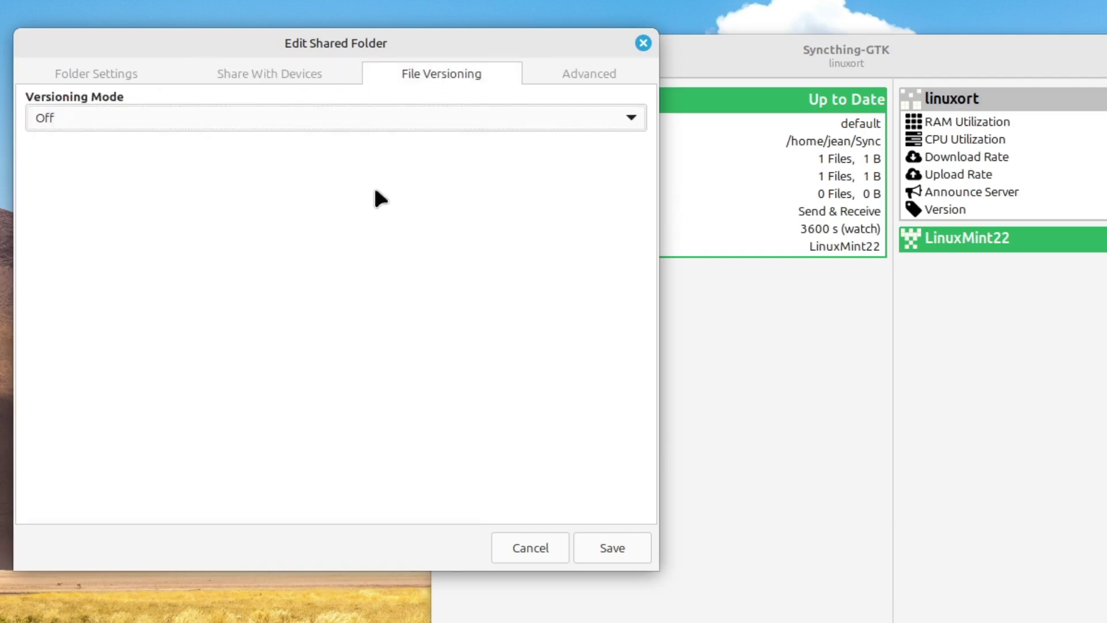
{"action": "left_click", "coordinate": [340, 127]}
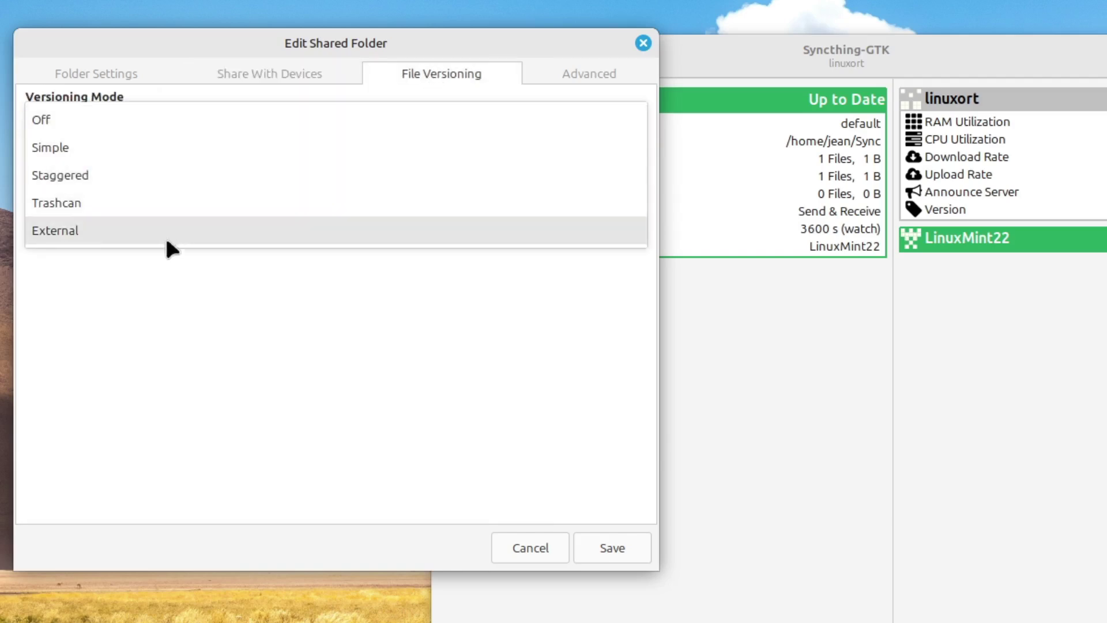
{"action": "left_click", "coordinate": [154, 339]}
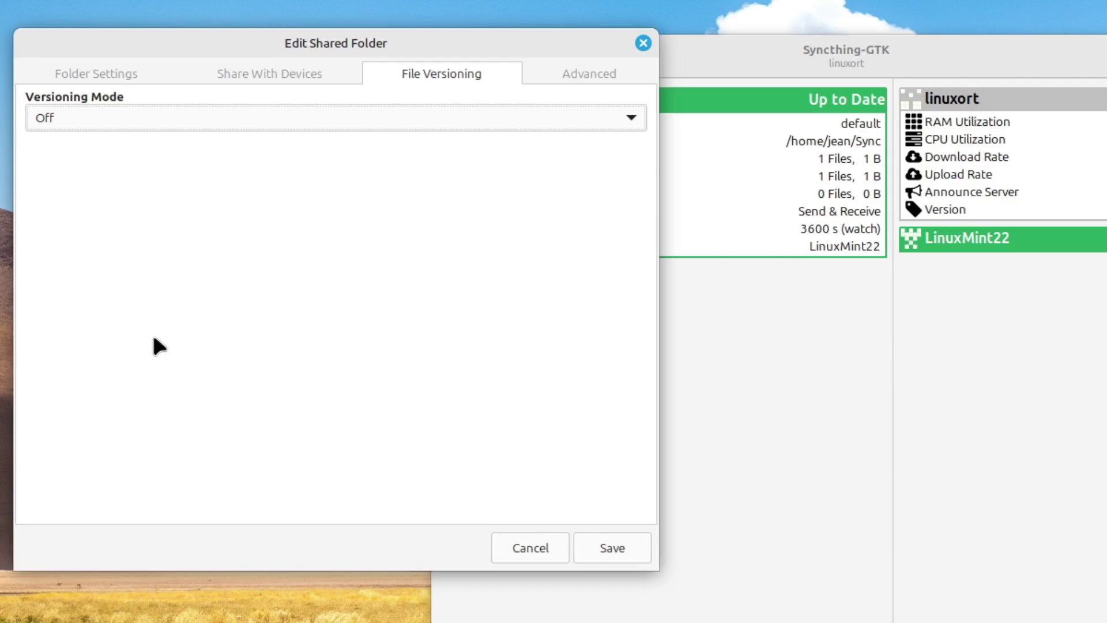
Check the Advanced pull order, keeping Random, and cancel the folder settings unchanged
{"action": "left_click", "coordinate": [566, 91]}
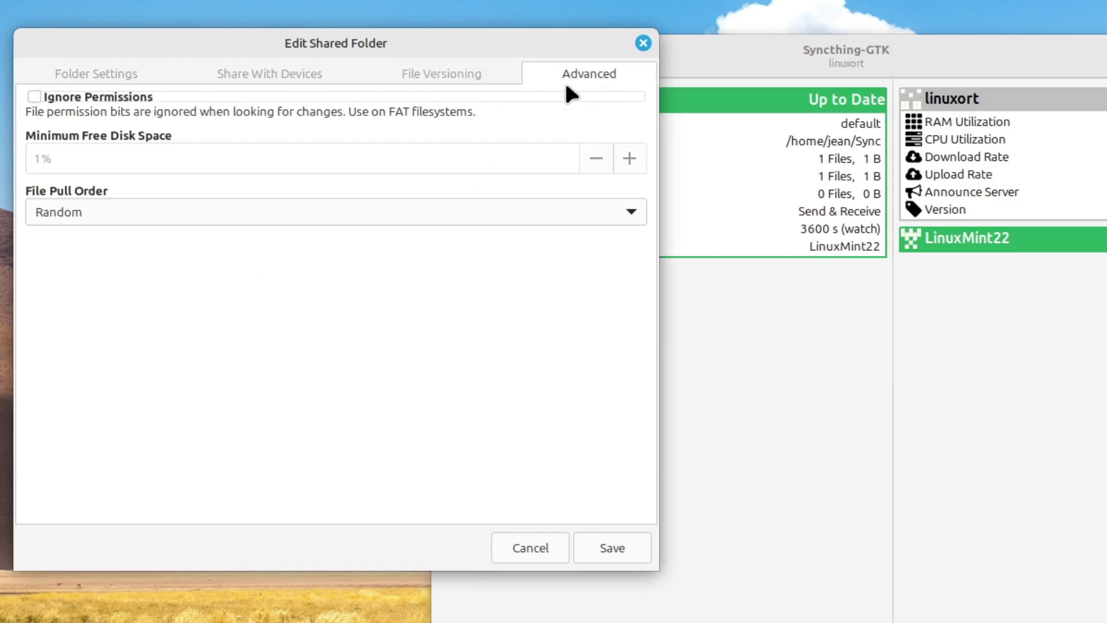
{"action": "left_click", "coordinate": [148, 216]}
{"action": "left_click", "coordinate": [233, 212]}
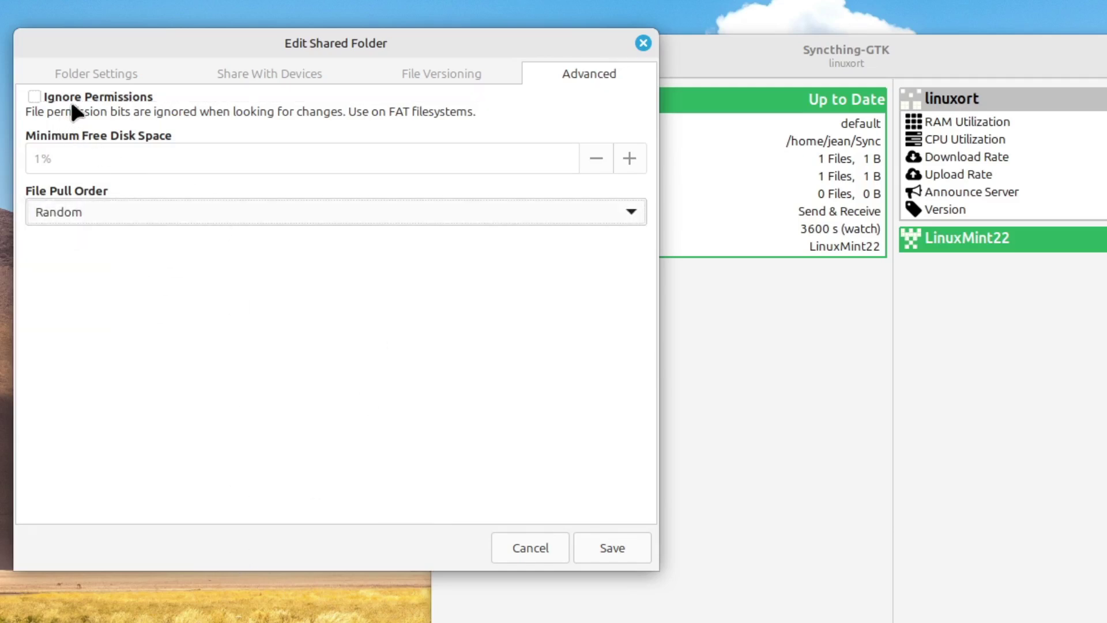
{"action": "left_click", "coordinate": [510, 549]}
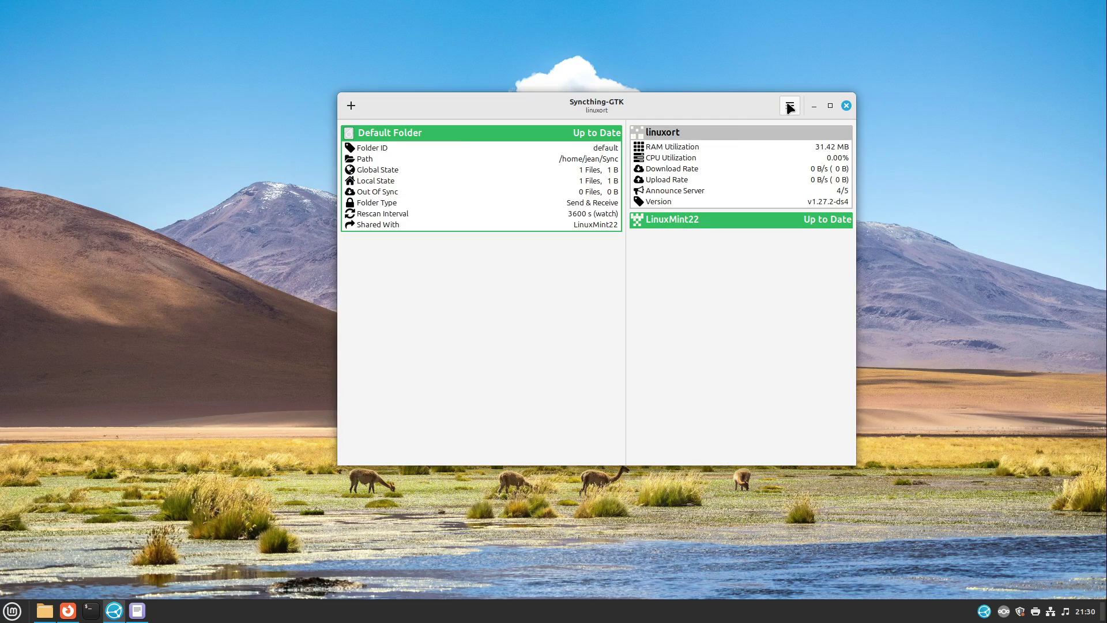
In Preferences, tick 'Start Syncthing-GTK when I login' and 'Minimize to tray on start'
{"action": "left_click", "coordinate": [790, 107]}
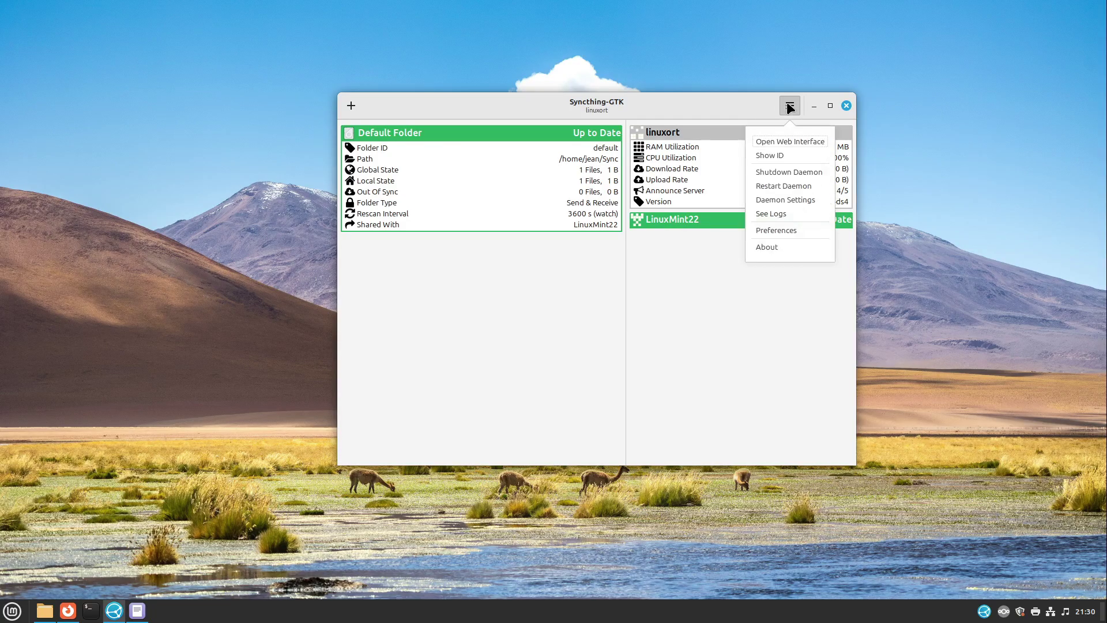
{"action": "left_click", "coordinate": [776, 230]}
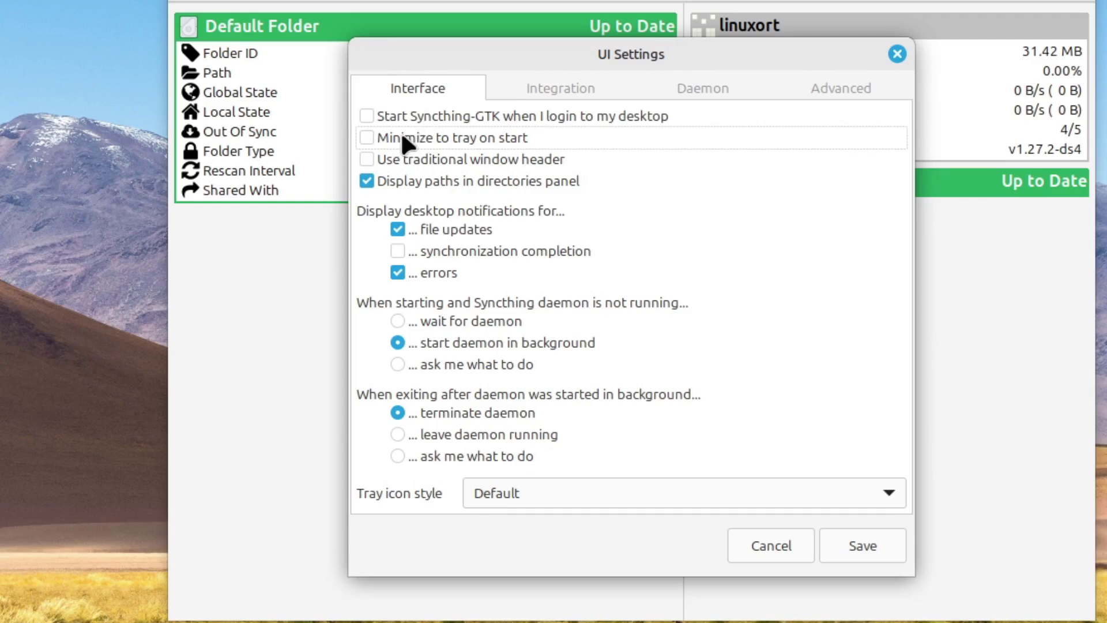
{"action": "left_click", "coordinate": [434, 117]}
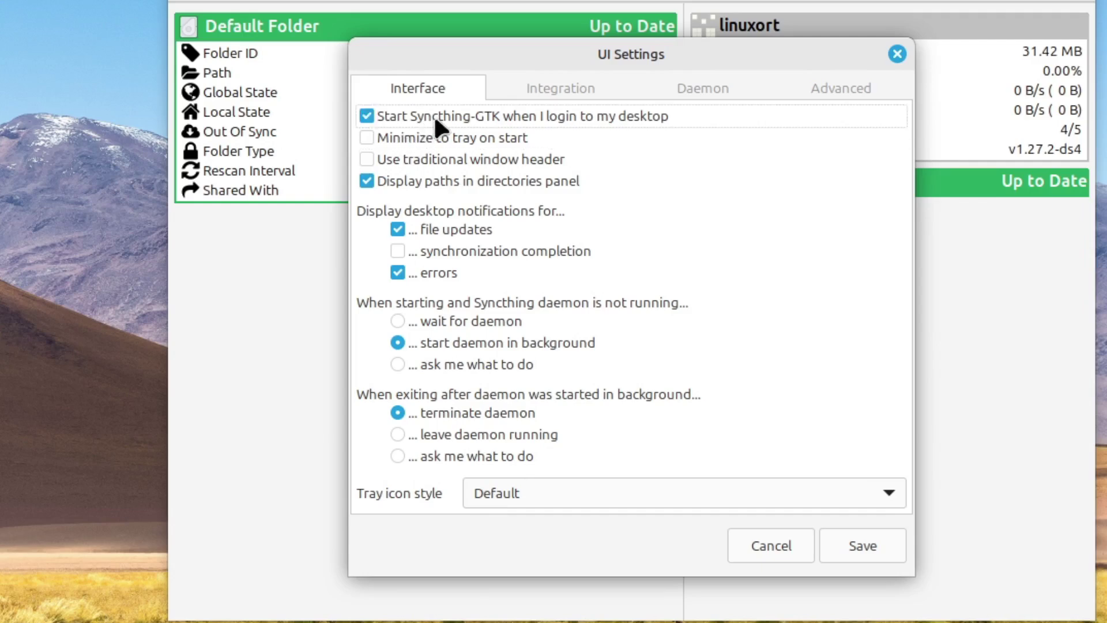
{"action": "left_click", "coordinate": [425, 148]}
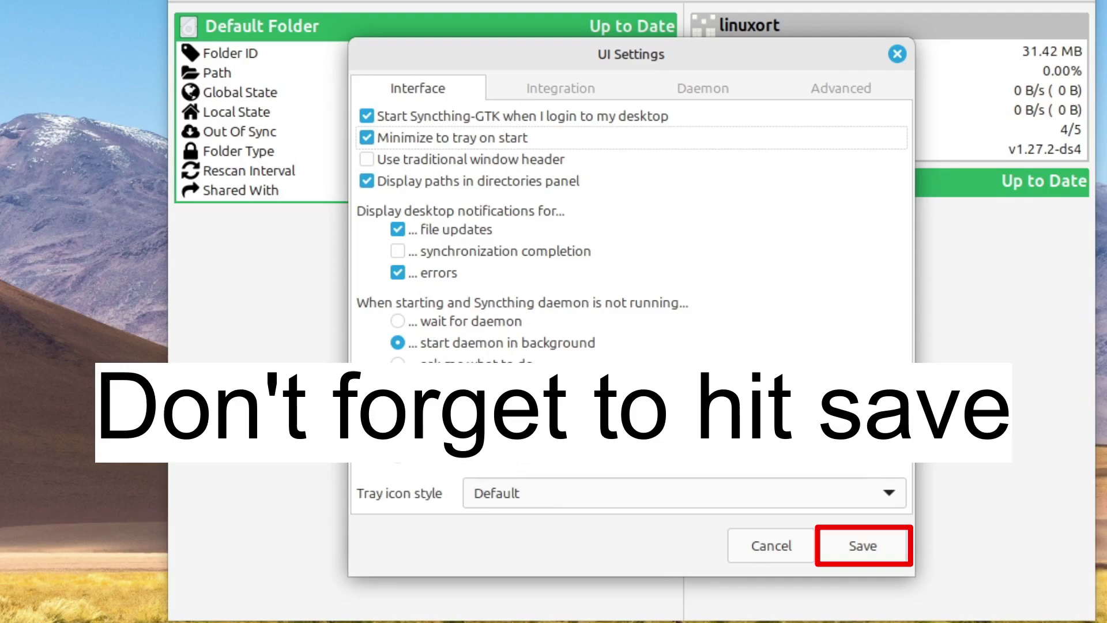
{"action": "key", "text": "super"}
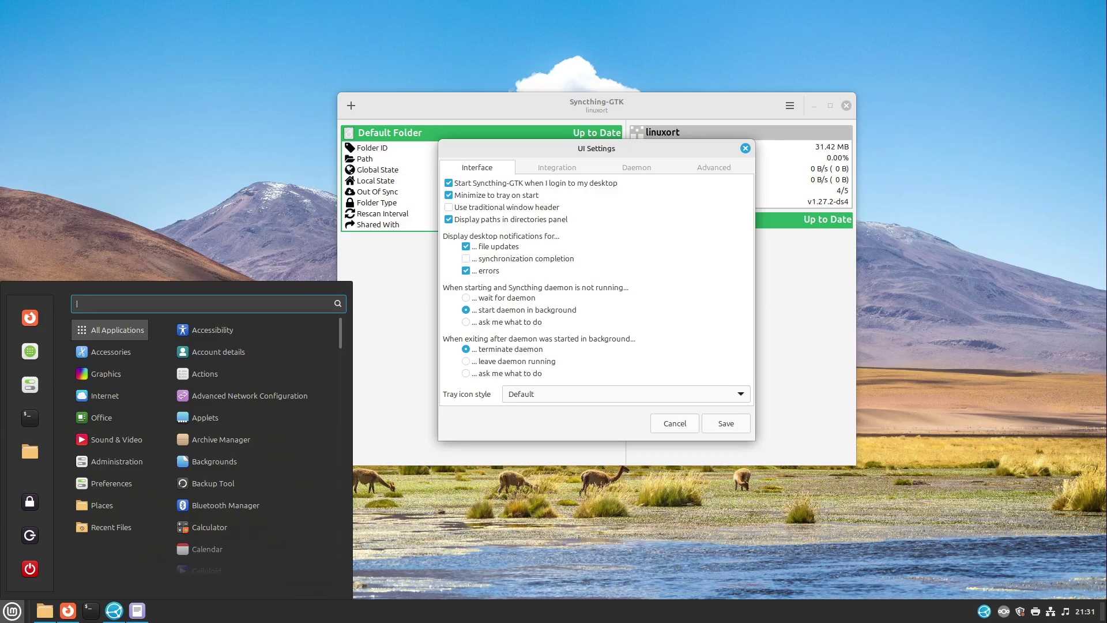
Launch Startup Applications by searching 'start' in the system menu
{"action": "type", "text": "start"}
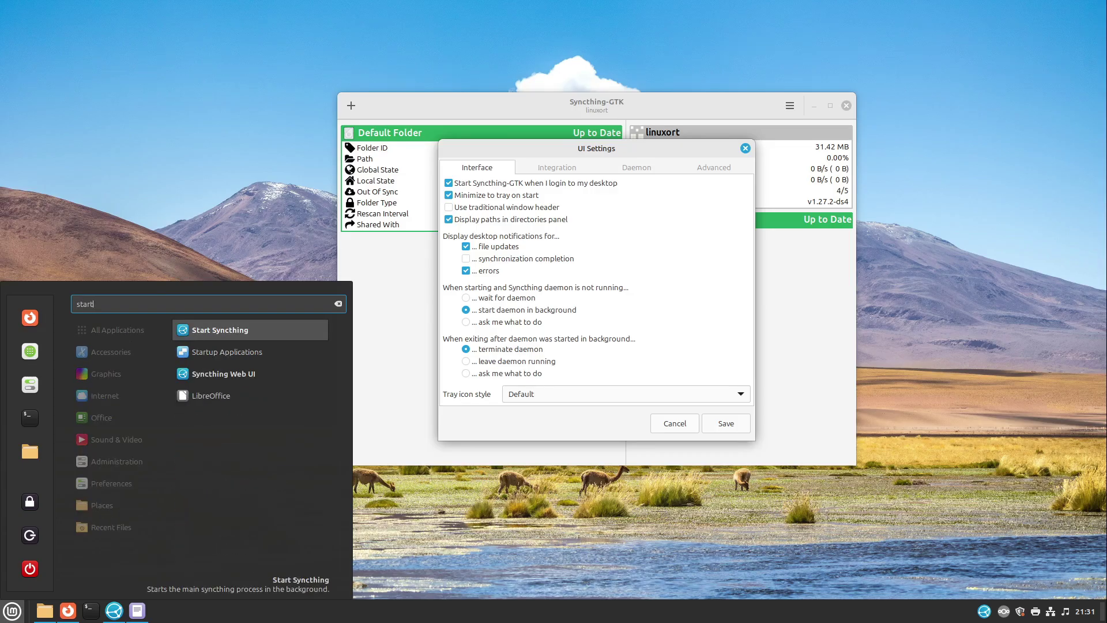
{"action": "key", "text": "Down"}
{"action": "key", "text": "Return"}
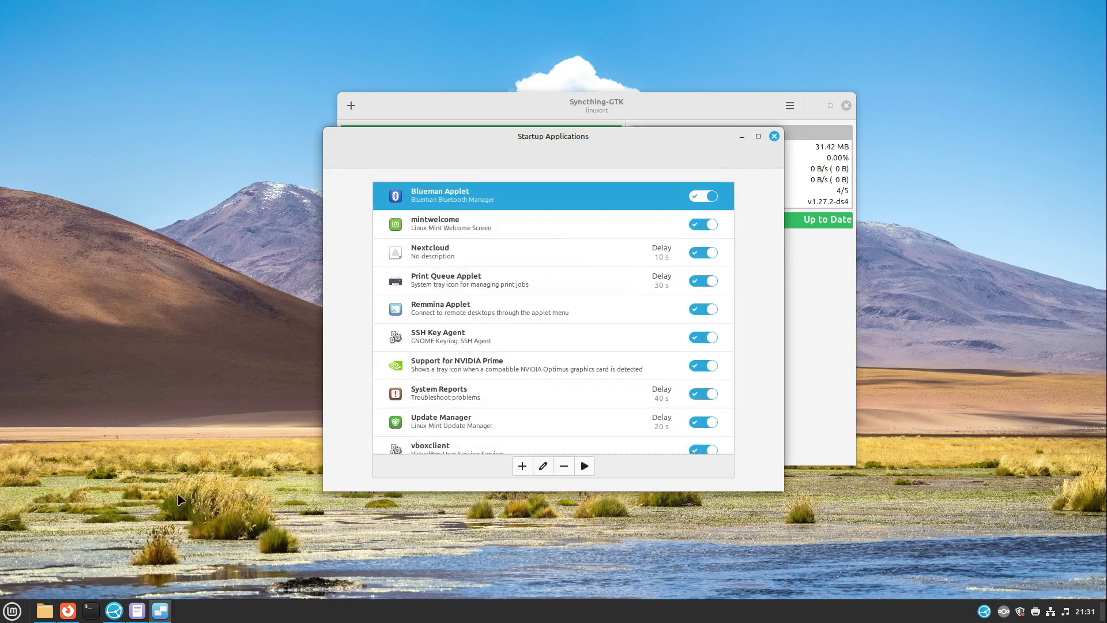
{"action": "scroll", "coordinate": [477, 371], "scroll_direction": "down", "scroll_amount": 2}
{"action": "scroll", "coordinate": [477, 370], "scroll_direction": "up", "scroll_amount": 2}
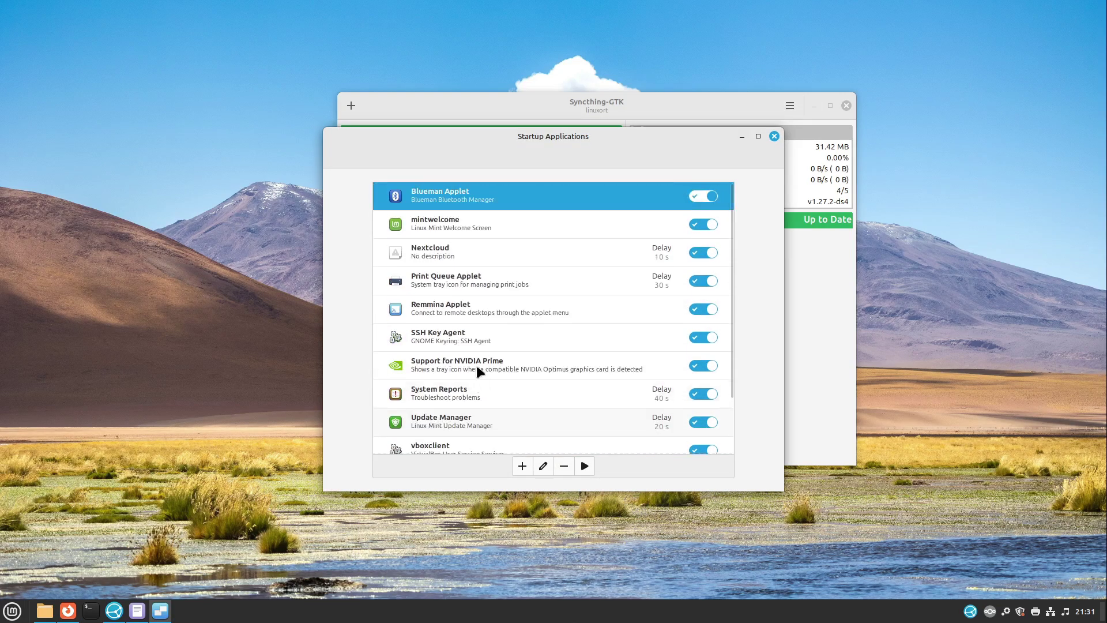
Find Start Syncthing via a 'syn' search, then close both windows without adding it
{"action": "left_click", "coordinate": [522, 465]}
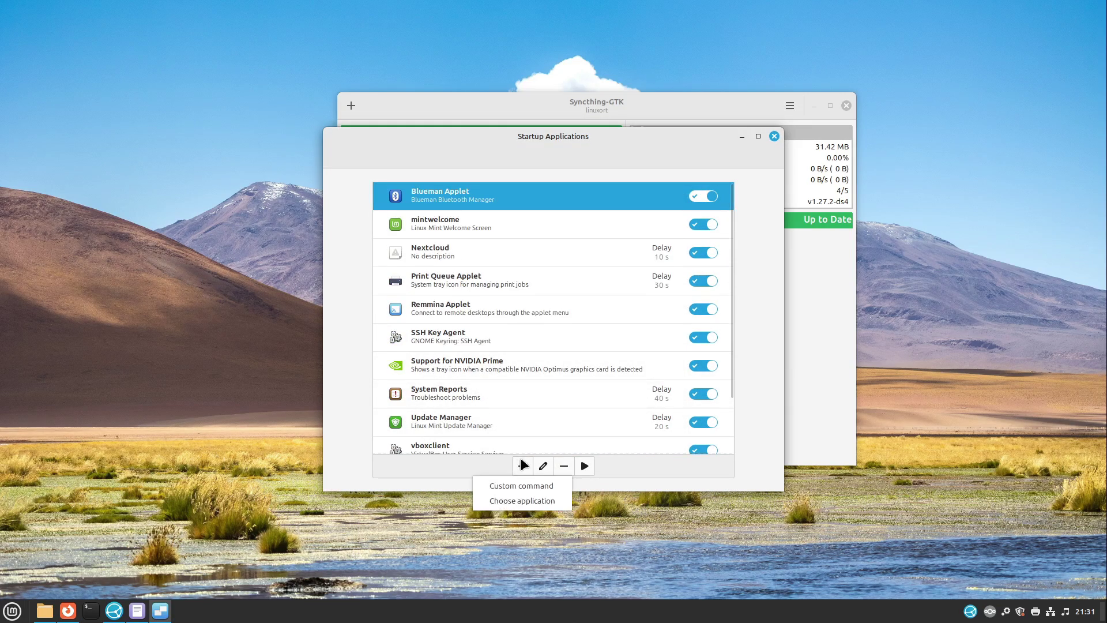
{"action": "left_click", "coordinate": [496, 500]}
{"action": "type", "text": "s"}
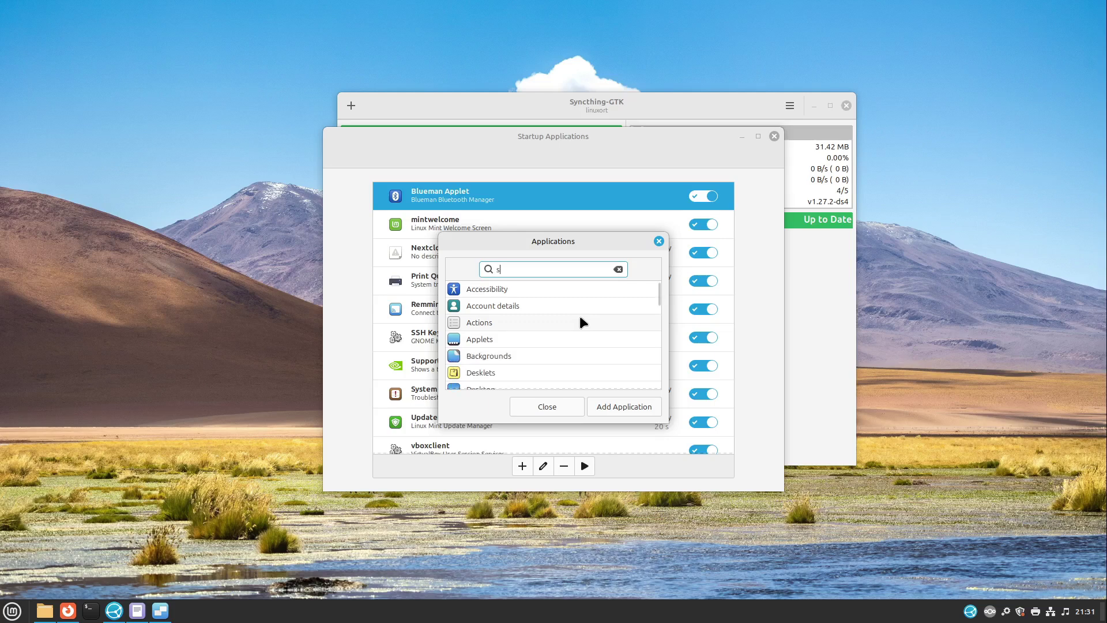
{"action": "type", "text": "yn"}
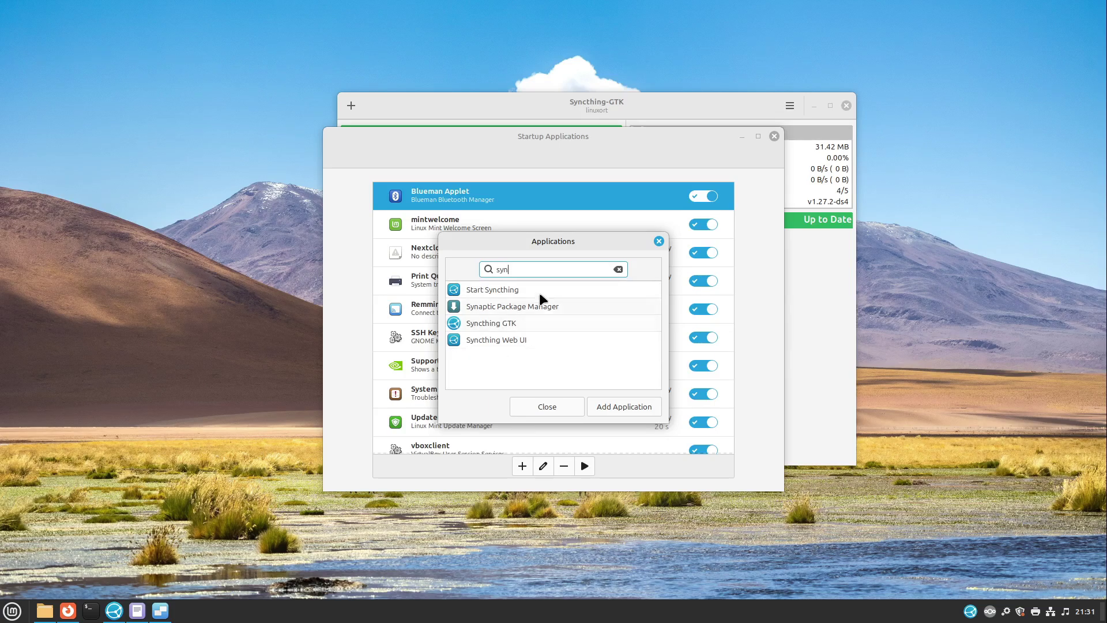
{"action": "left_click", "coordinate": [540, 295]}
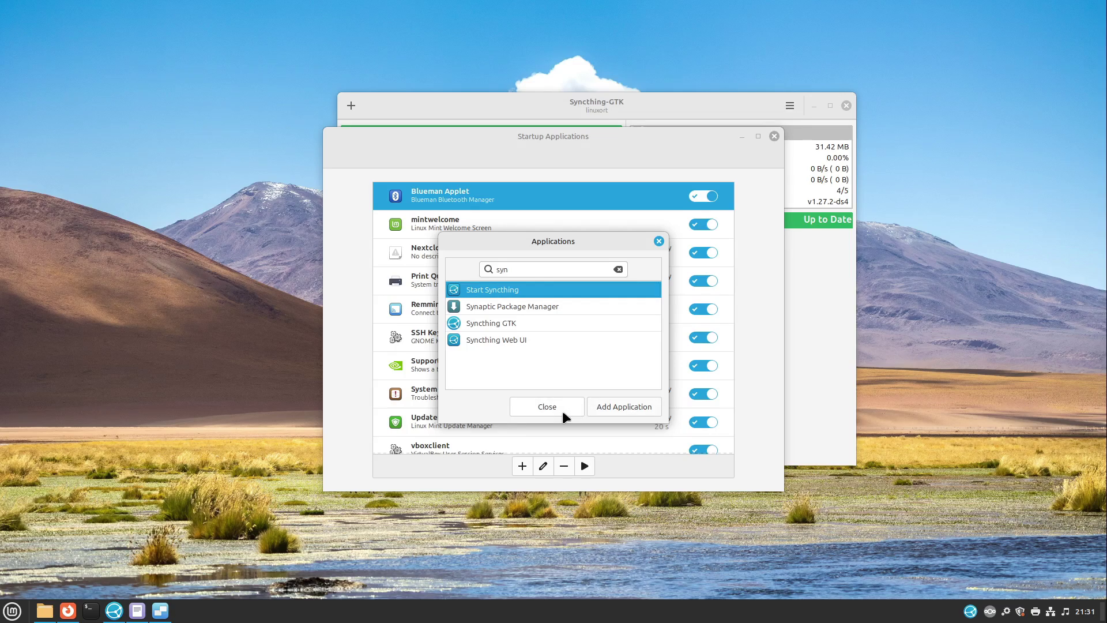
{"action": "left_click", "coordinate": [547, 407]}
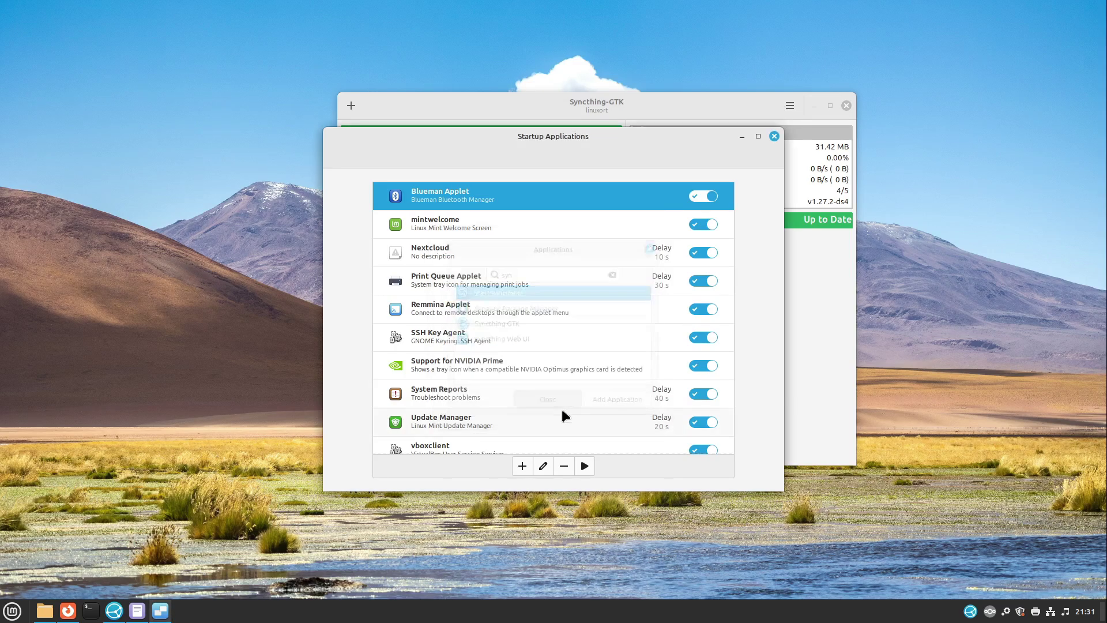
{"action": "left_click", "coordinate": [773, 136]}
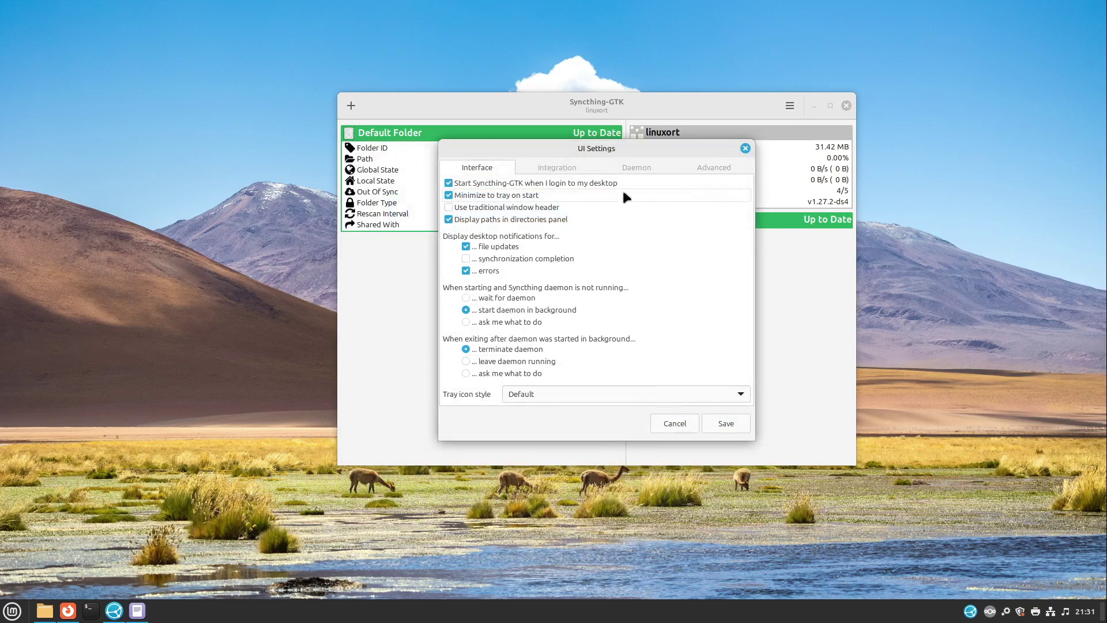
Look through the Integration, Daemon and Advanced tabs of UI Settings, then cancel
{"action": "left_click", "coordinate": [558, 171]}
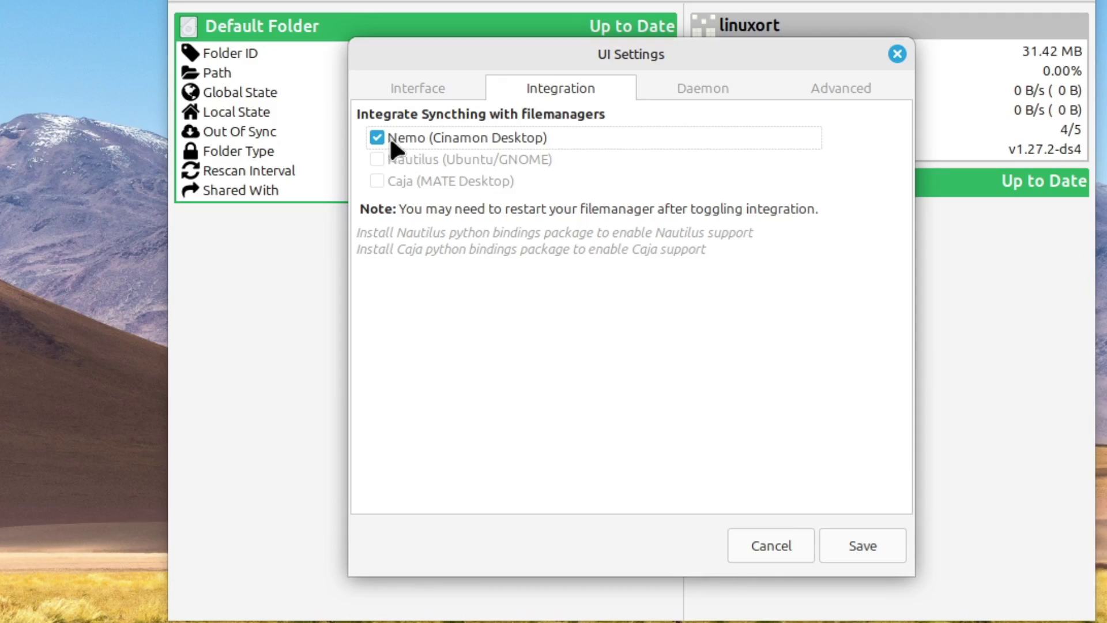
{"action": "left_click", "coordinate": [679, 86]}
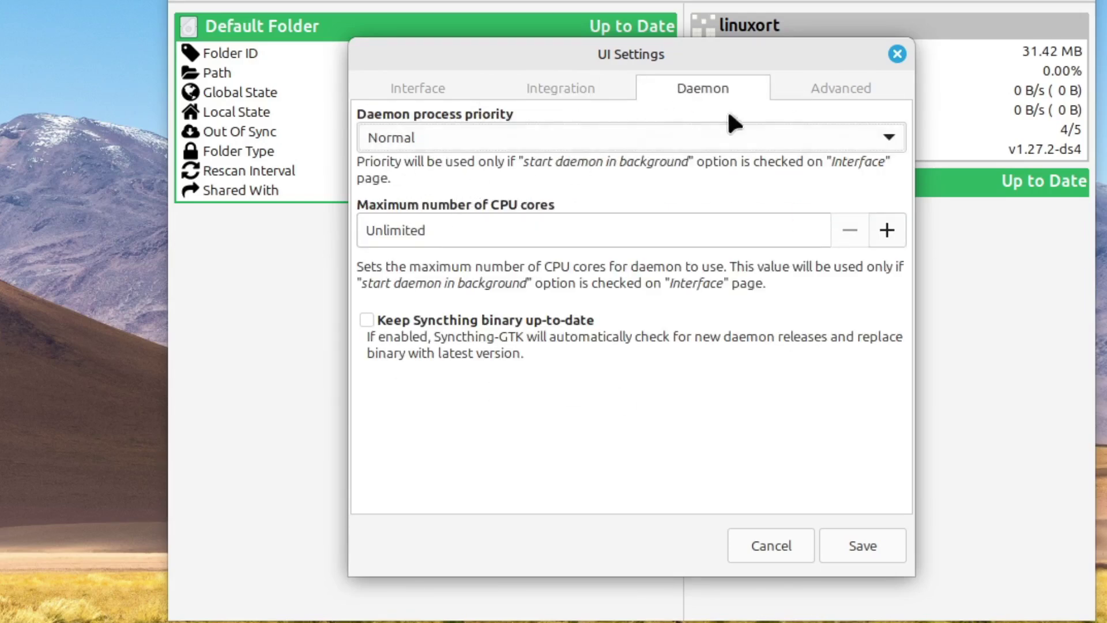
{"action": "left_click", "coordinate": [824, 89]}
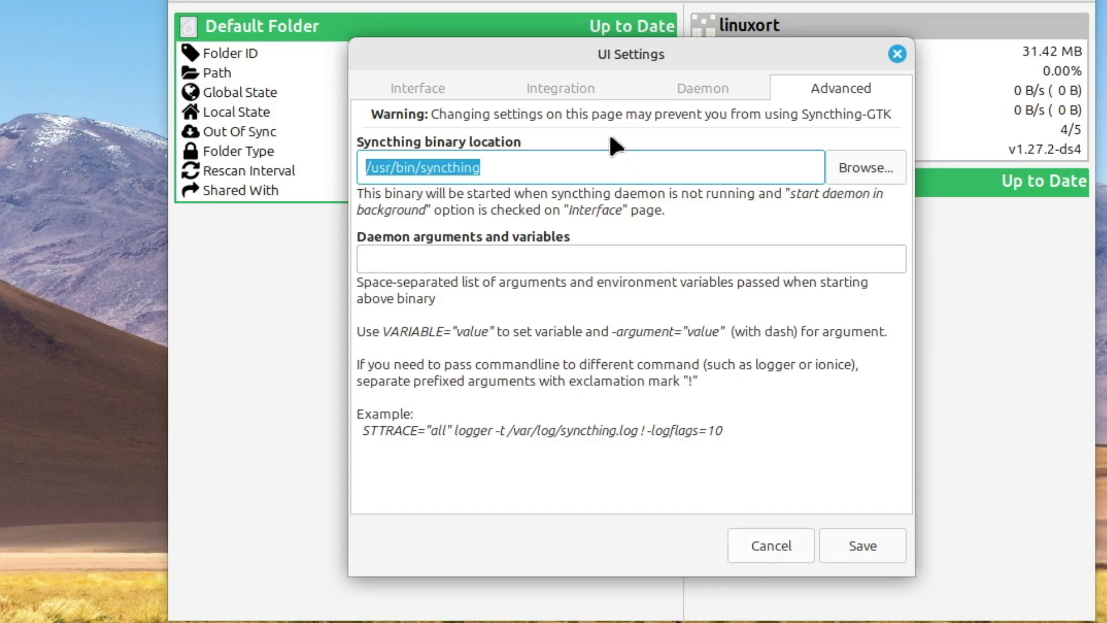
{"action": "left_click", "coordinate": [771, 539]}
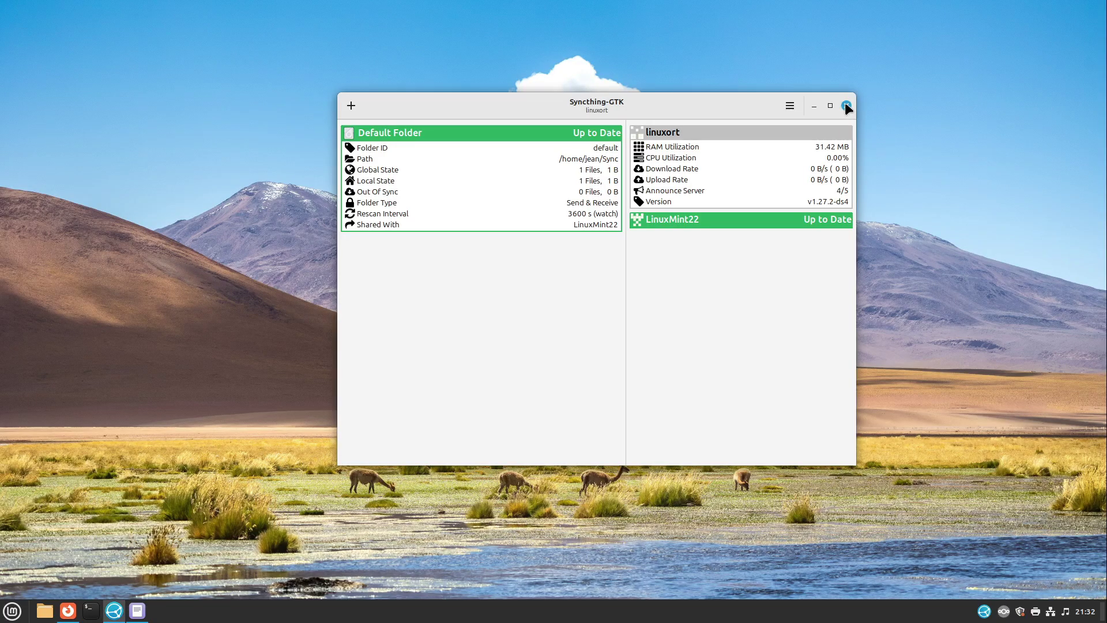
Close Syncthing-GTK and log out of the desktop session
{"action": "left_click", "coordinate": [845, 106]}
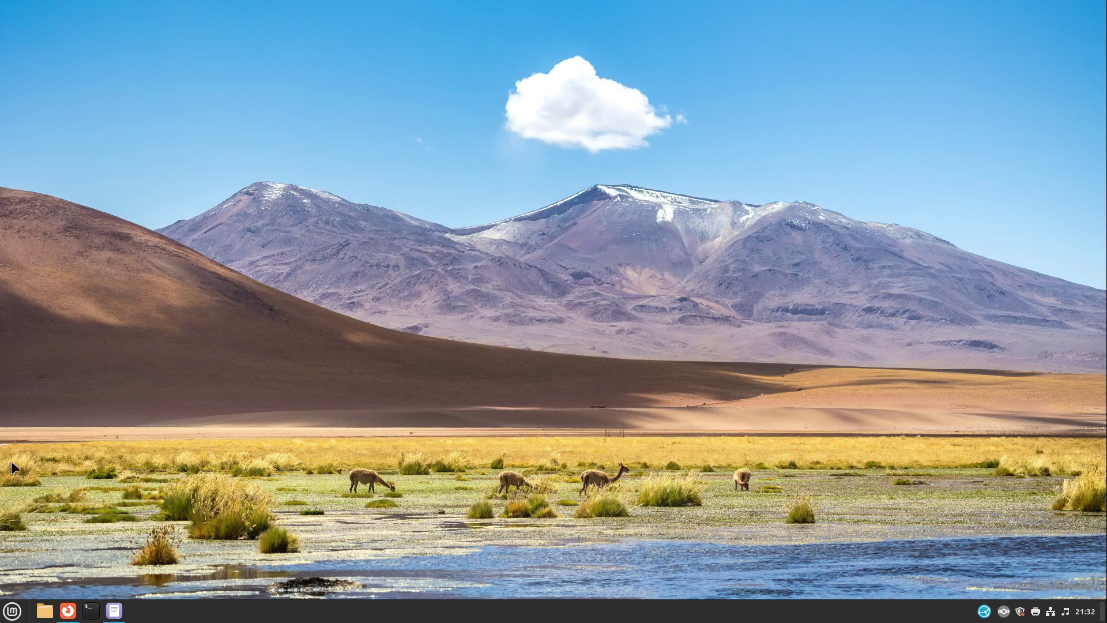
{"action": "left_click", "coordinate": [14, 613]}
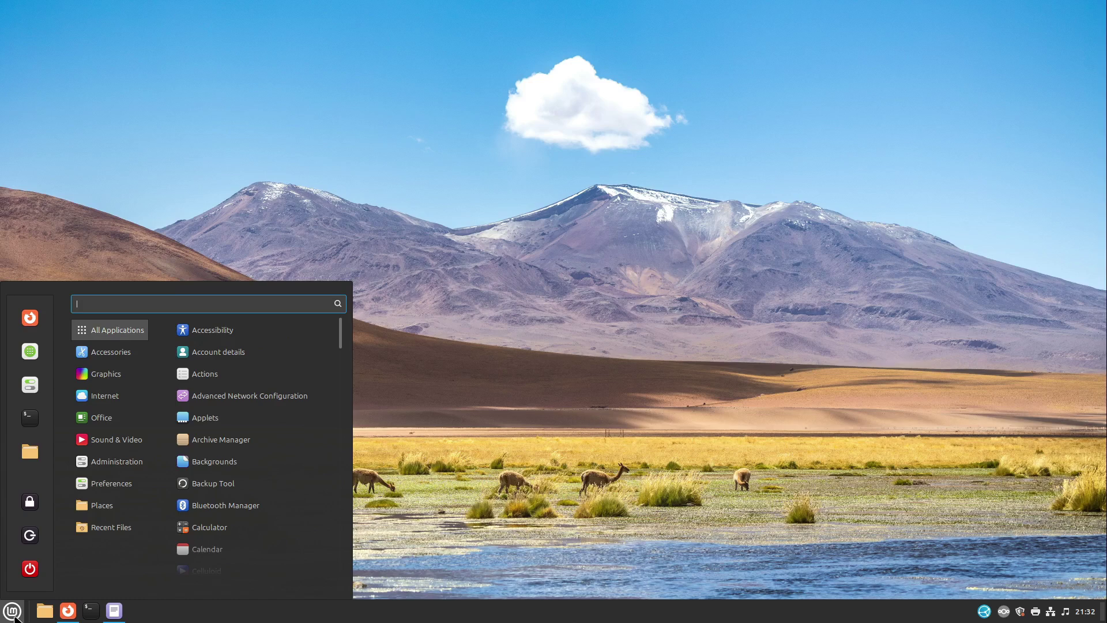
{"action": "left_click", "coordinate": [30, 535]}
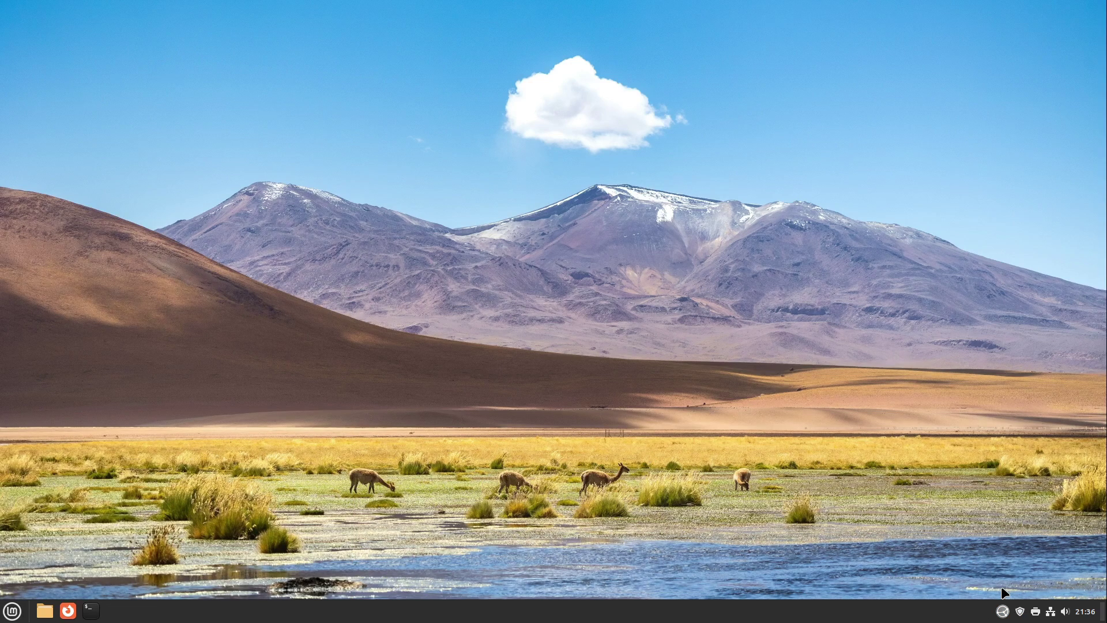
Create an empty document named 2137.txt in the Sync folder
{"action": "left_click", "coordinate": [46, 612]}
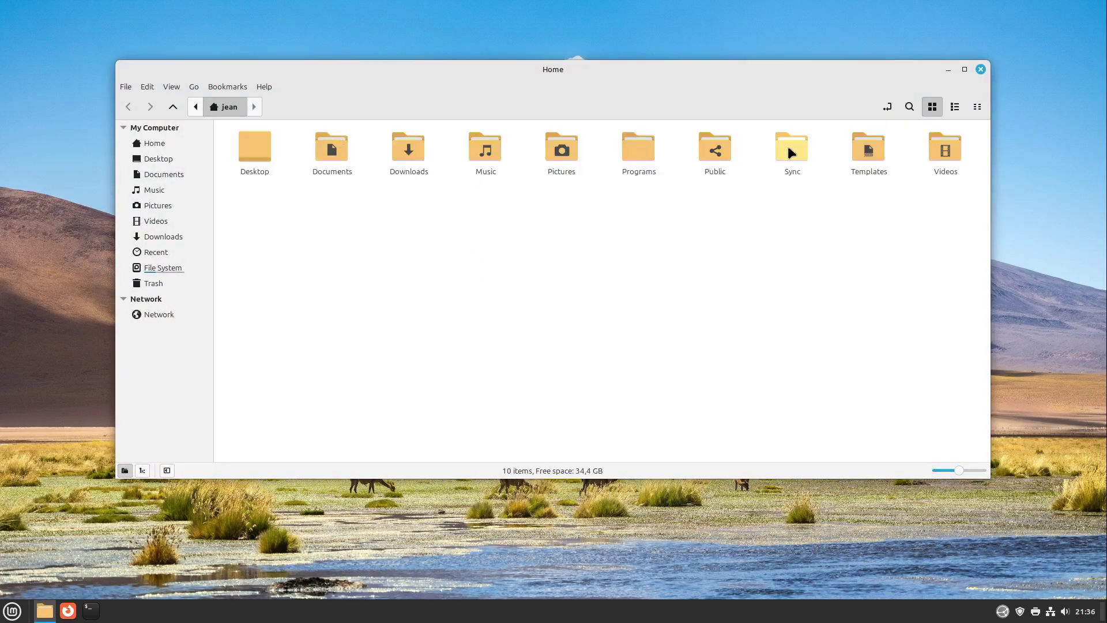
{"action": "double_click", "coordinate": [791, 153]}
{"action": "right_click", "coordinate": [414, 239]}
{"action": "mouse_move", "coordinate": [463, 263]}
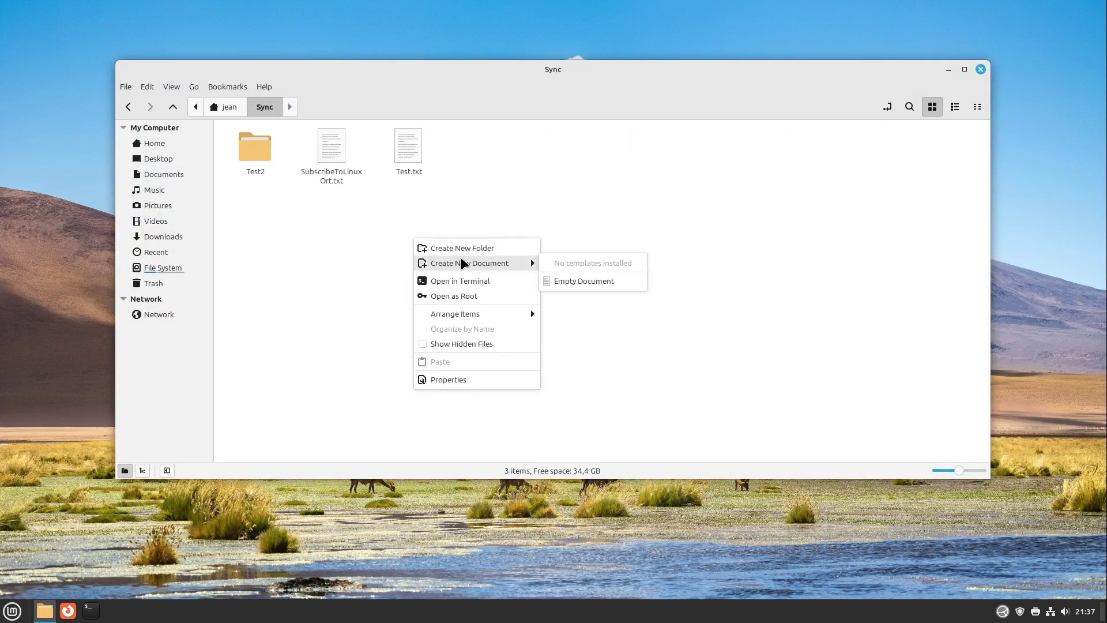
{"action": "left_click", "coordinate": [618, 280]}
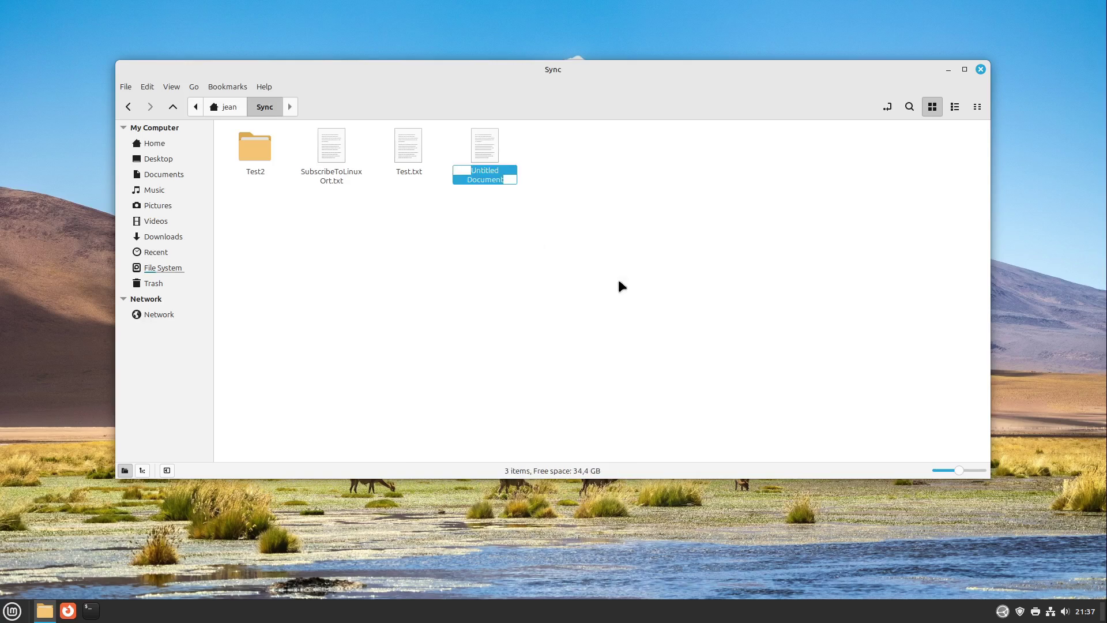
{"action": "type", "text": "2137.tx"}
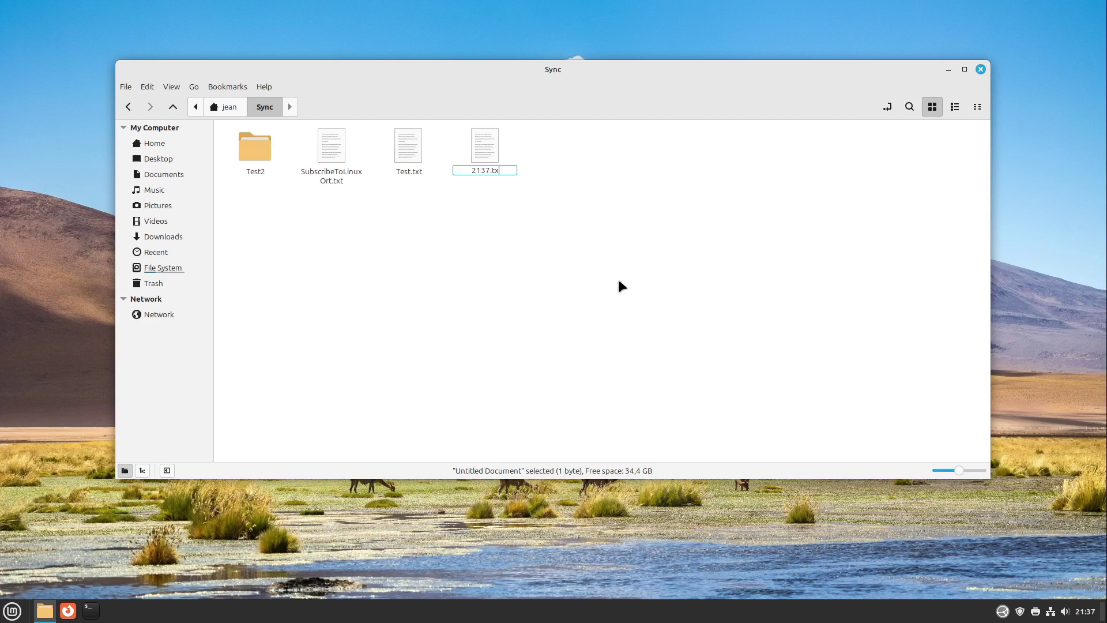
{"action": "key", "text": "Escape"}
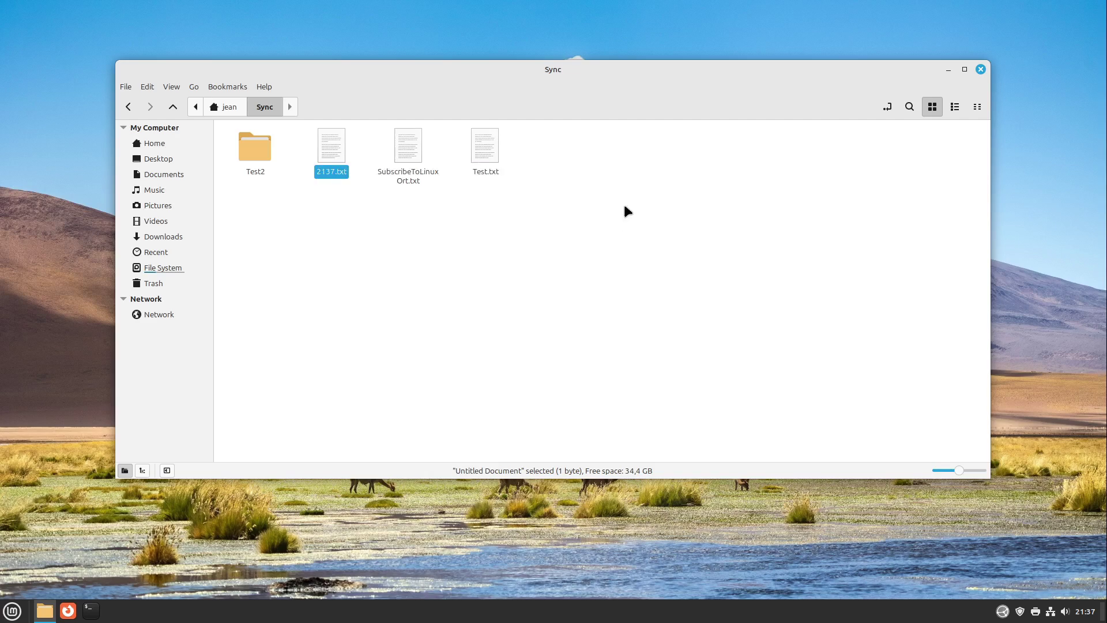
On the second machine, open the Sync folder in the Nemo file manager
{"action": "mouse_move", "coordinate": [0, 0]}
{"action": "left_click", "coordinate": [651, 295]}
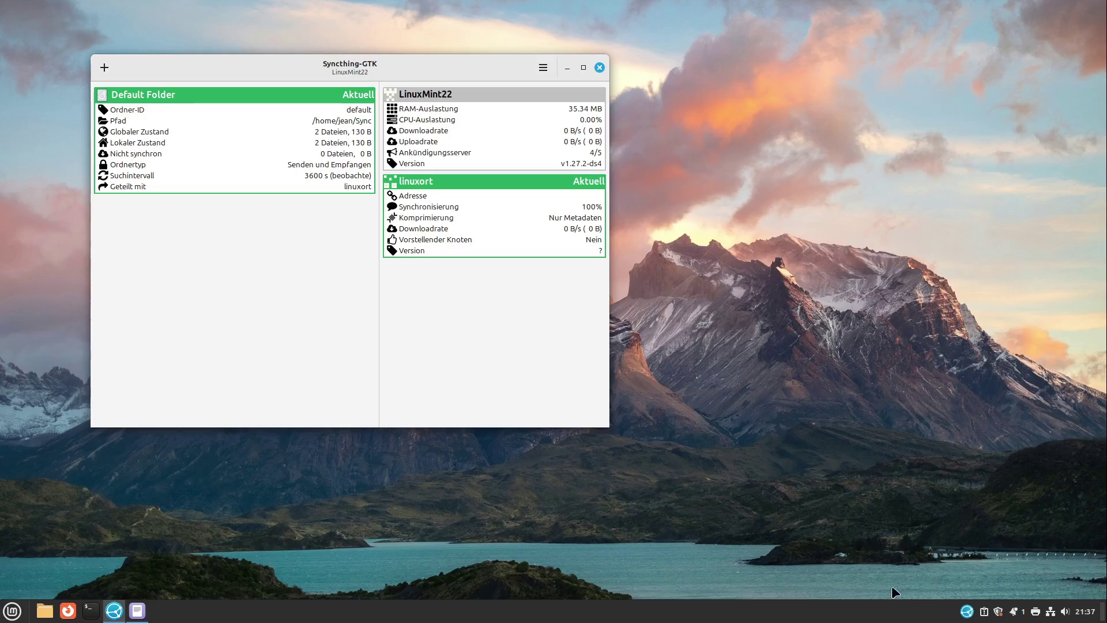
{"action": "left_click", "coordinate": [45, 610]}
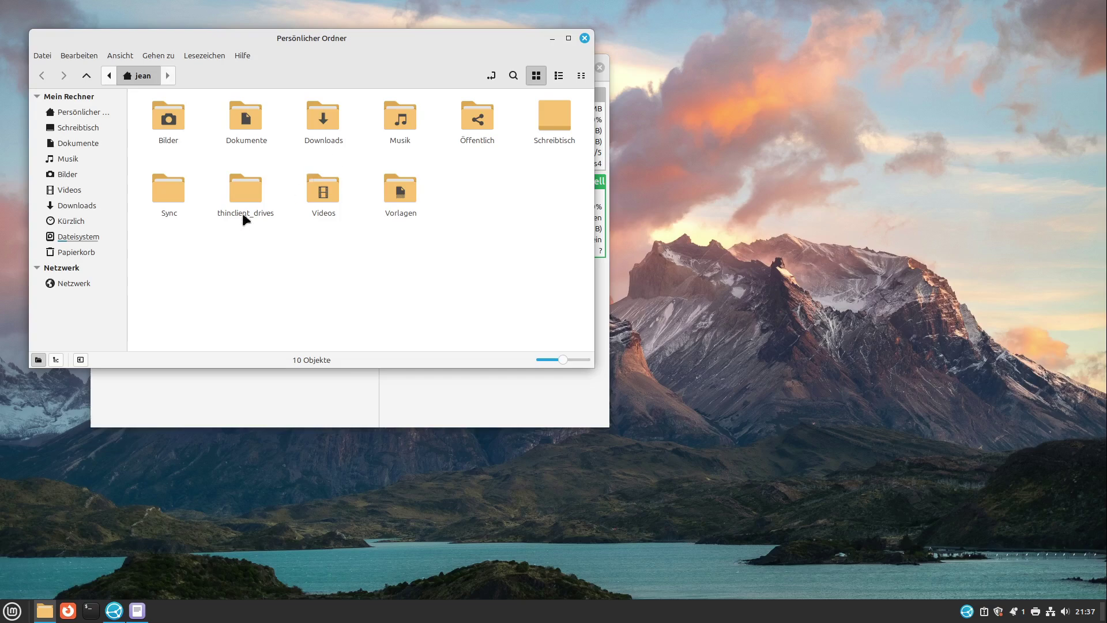
{"action": "double_click", "coordinate": [155, 189]}
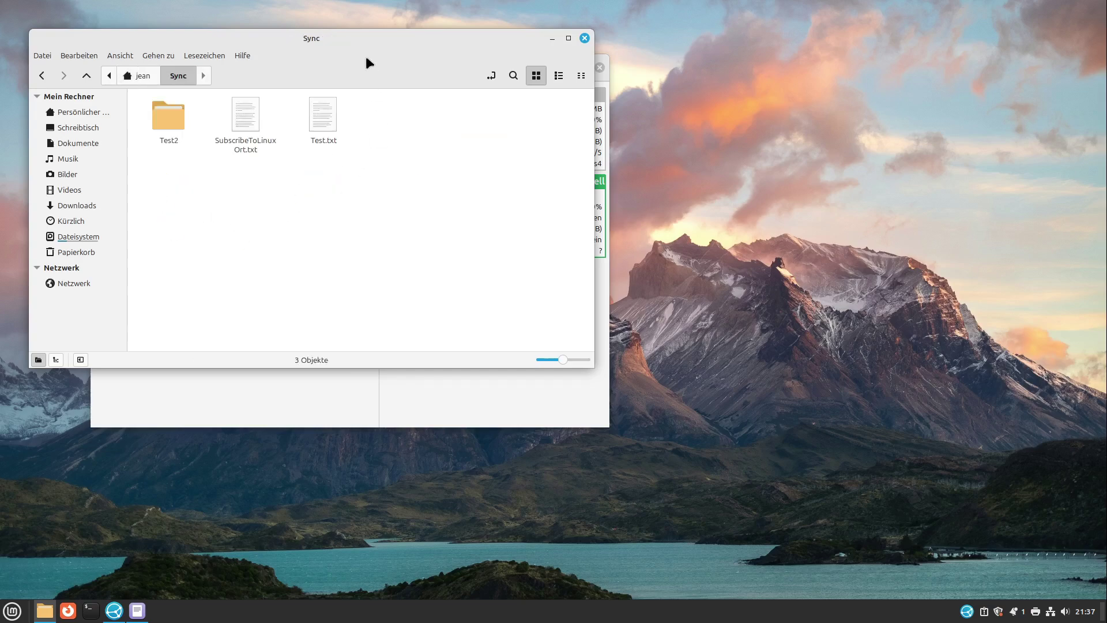
Move the Nemo window aside and confirm 2137.txt arrived in Sync
{"action": "left_click_drag", "start_coordinate": [367, 57], "coordinate": [833, 188]}
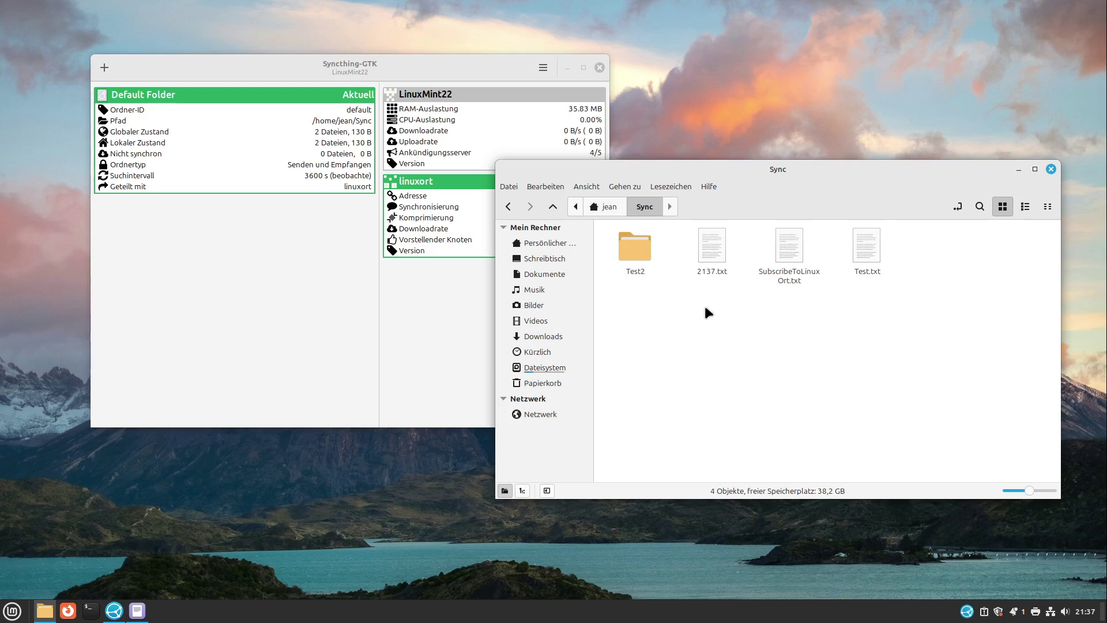
{"action": "mouse_move", "coordinate": [713, 302]}
{"action": "left_mouse_down"}
{"action": "mouse_move", "coordinate": [732, 228]}
{"action": "mouse_move", "coordinate": [712, 271]}
{"action": "left_mouse_up"}
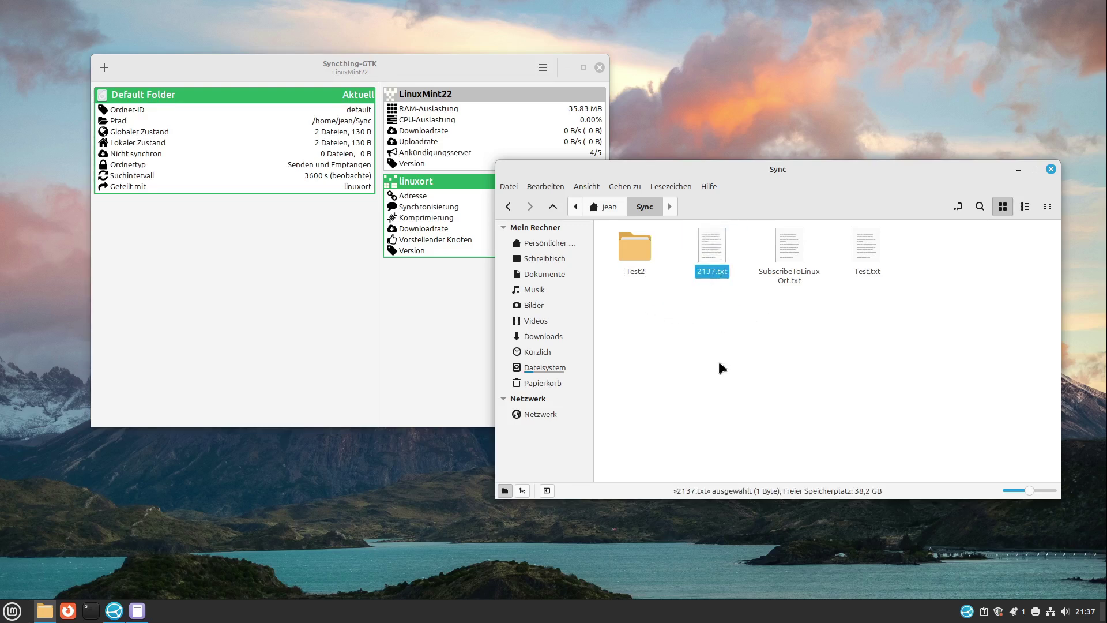
{"action": "left_click", "coordinate": [708, 334]}
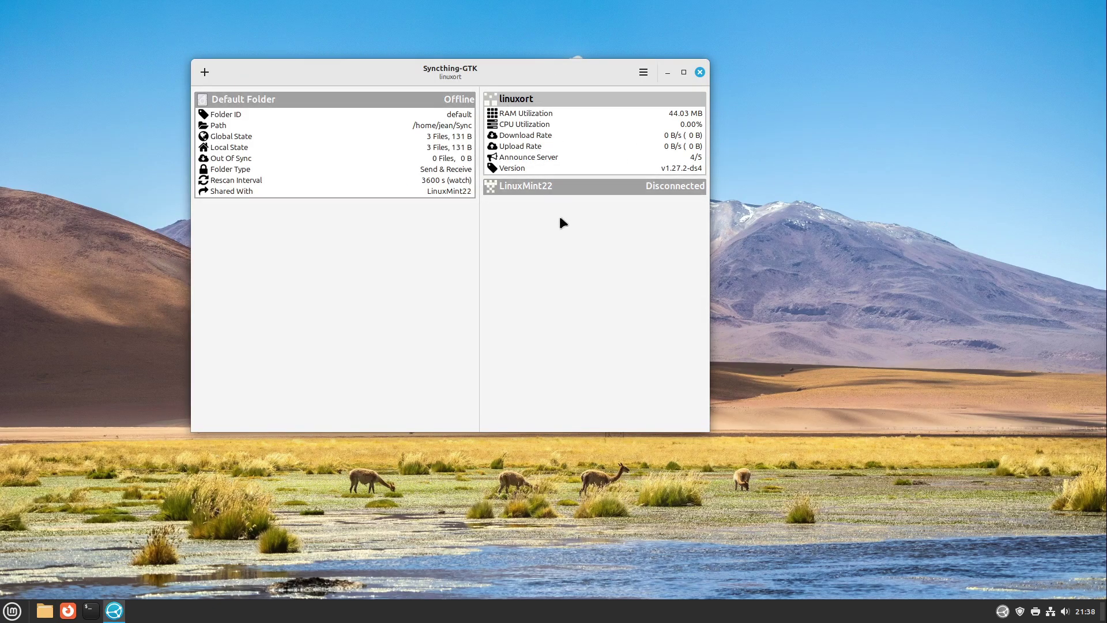
Restart the Syncthing daemon and expand the Default Folder and LinuxMint22 details
{"action": "left_click", "coordinate": [643, 71]}
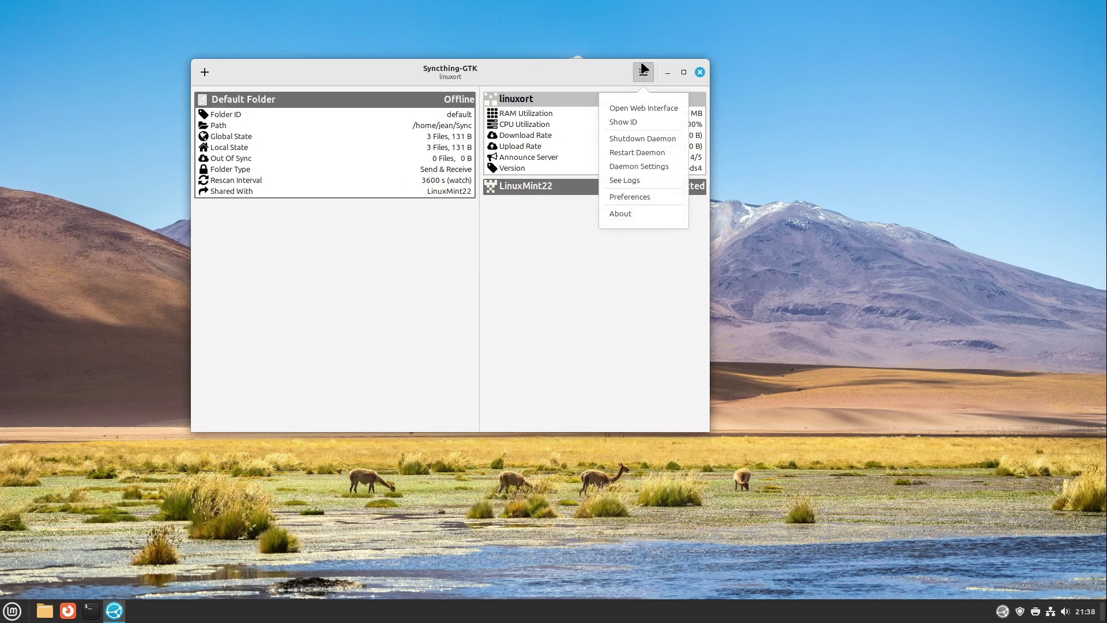
{"action": "left_click", "coordinate": [637, 153]}
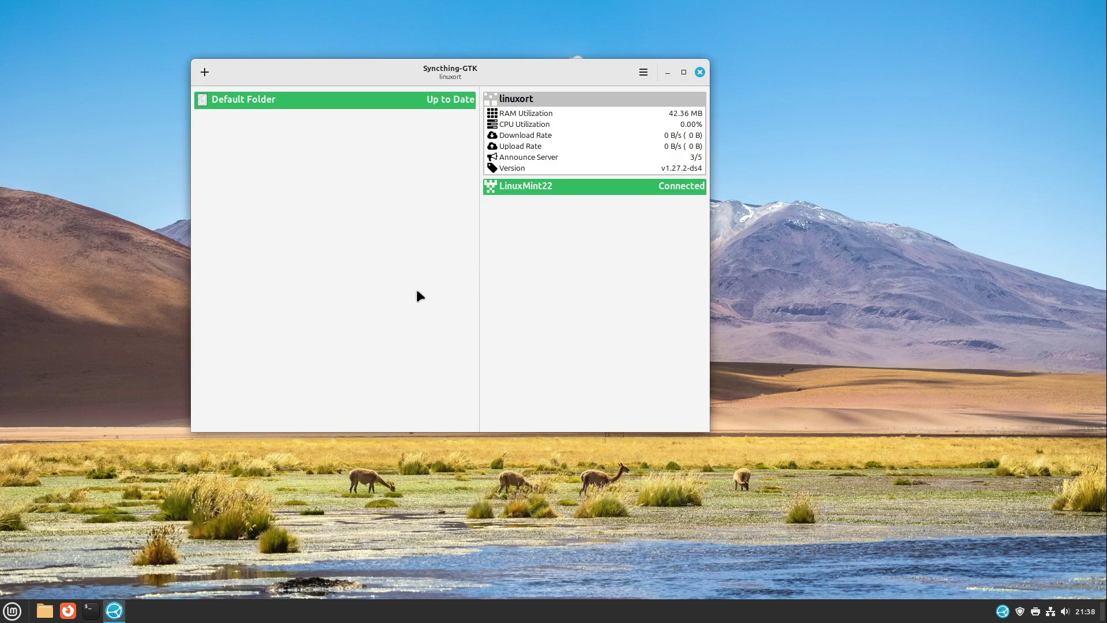
{"action": "left_click", "coordinate": [393, 104]}
{"action": "left_click", "coordinate": [546, 190]}
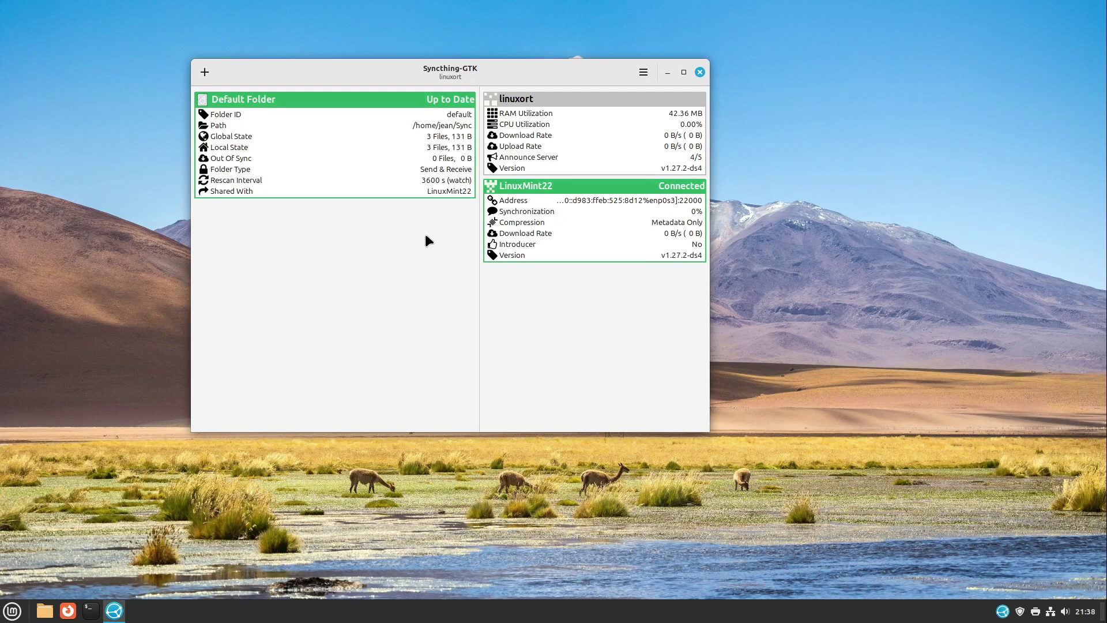
Close Syncthing-GTK and return to the Linux Ort YouTube channel in Firefox
{"action": "left_click", "coordinate": [699, 73]}
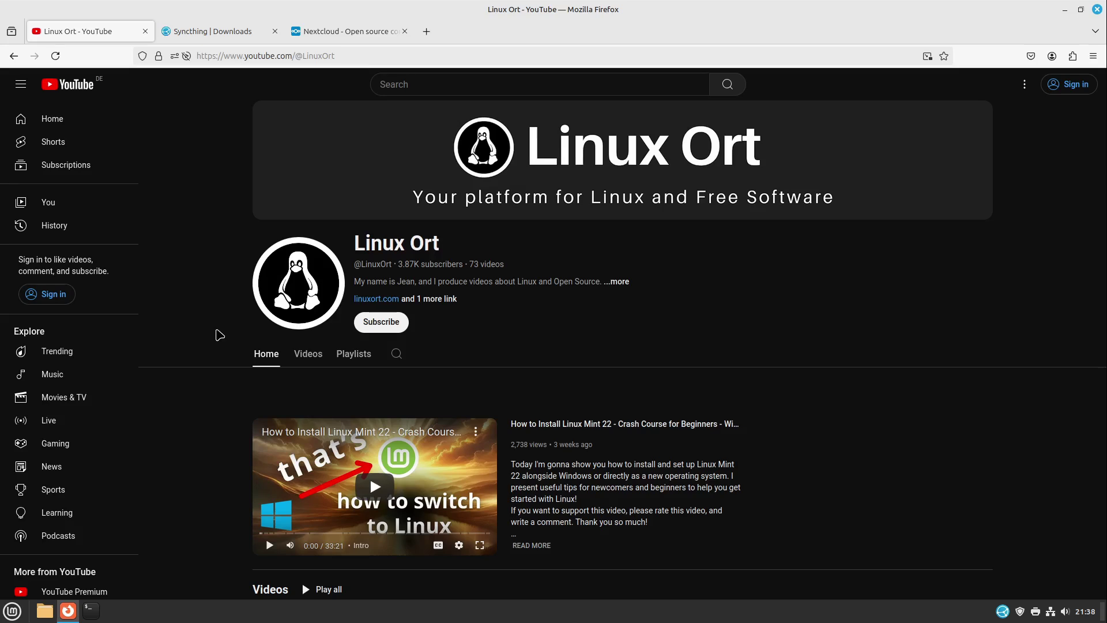
{"action": "left_click_drag", "start_coordinate": [397, 265], "coordinate": [427, 264]}
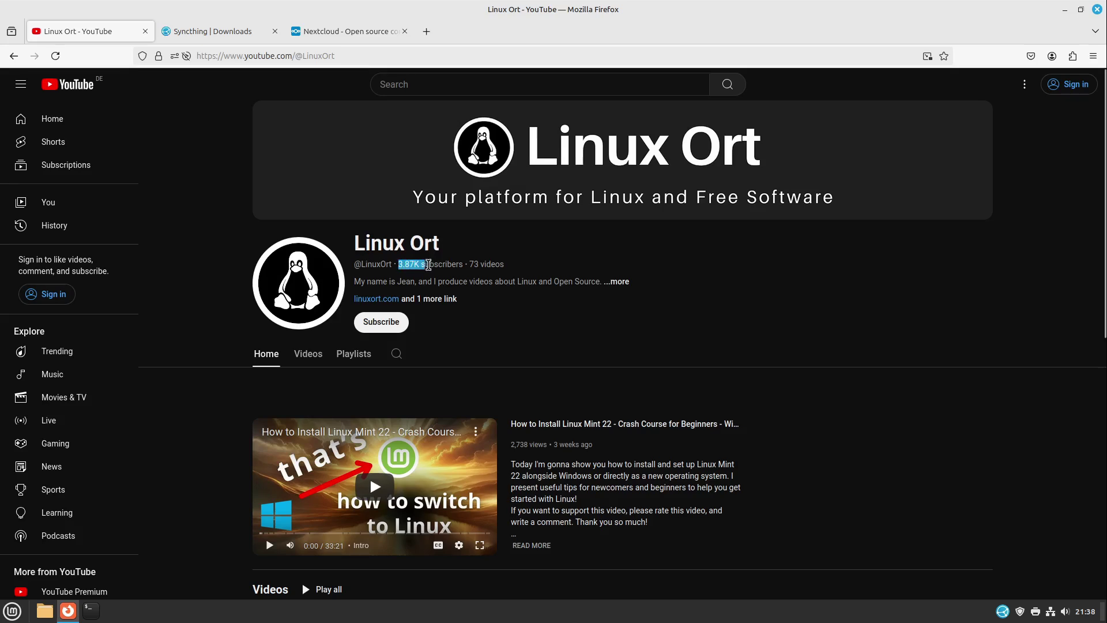